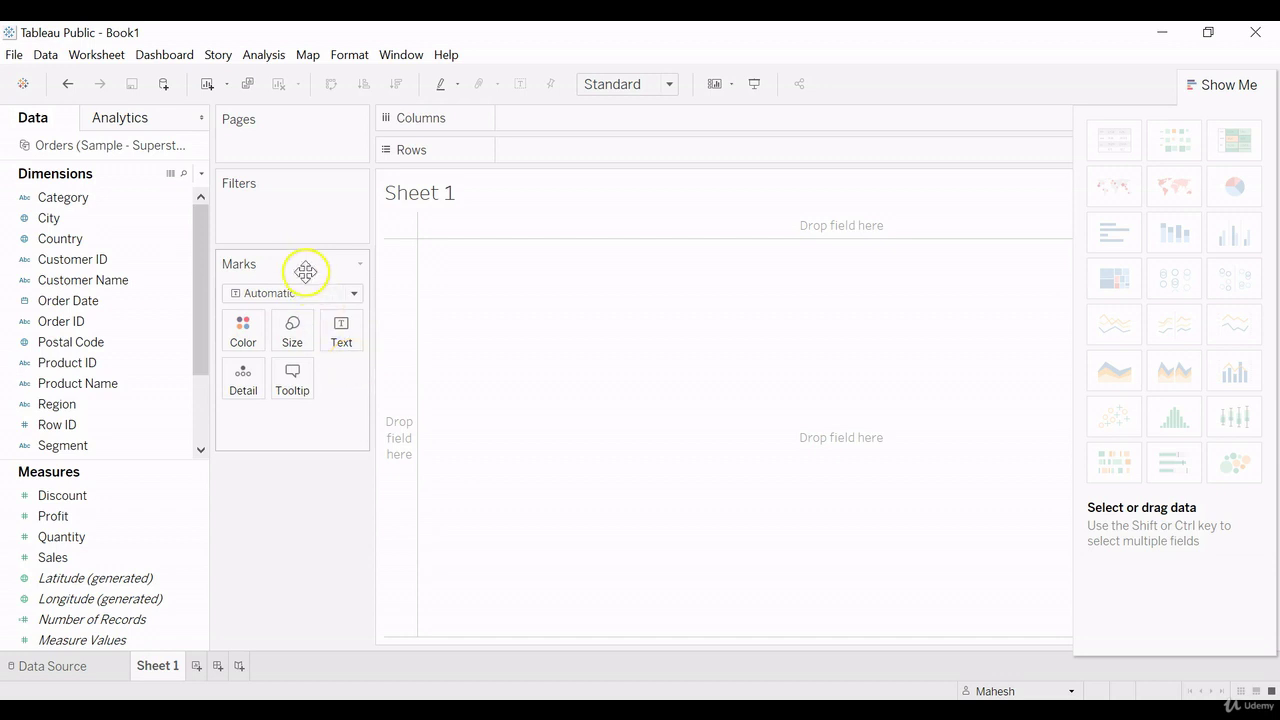
Step: Hide the Marks card and restore it from the cards list, twice
{"action": "left_click", "coordinate": [359, 265]}
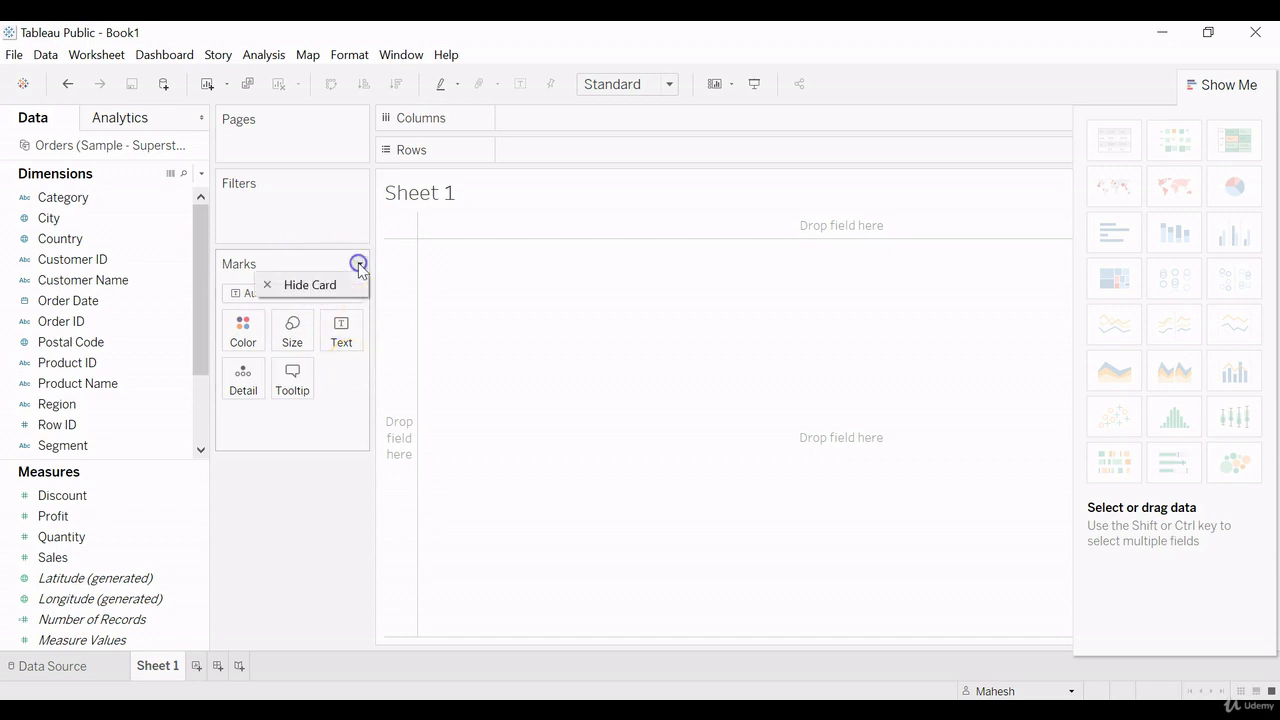
{"action": "left_click", "coordinate": [311, 287]}
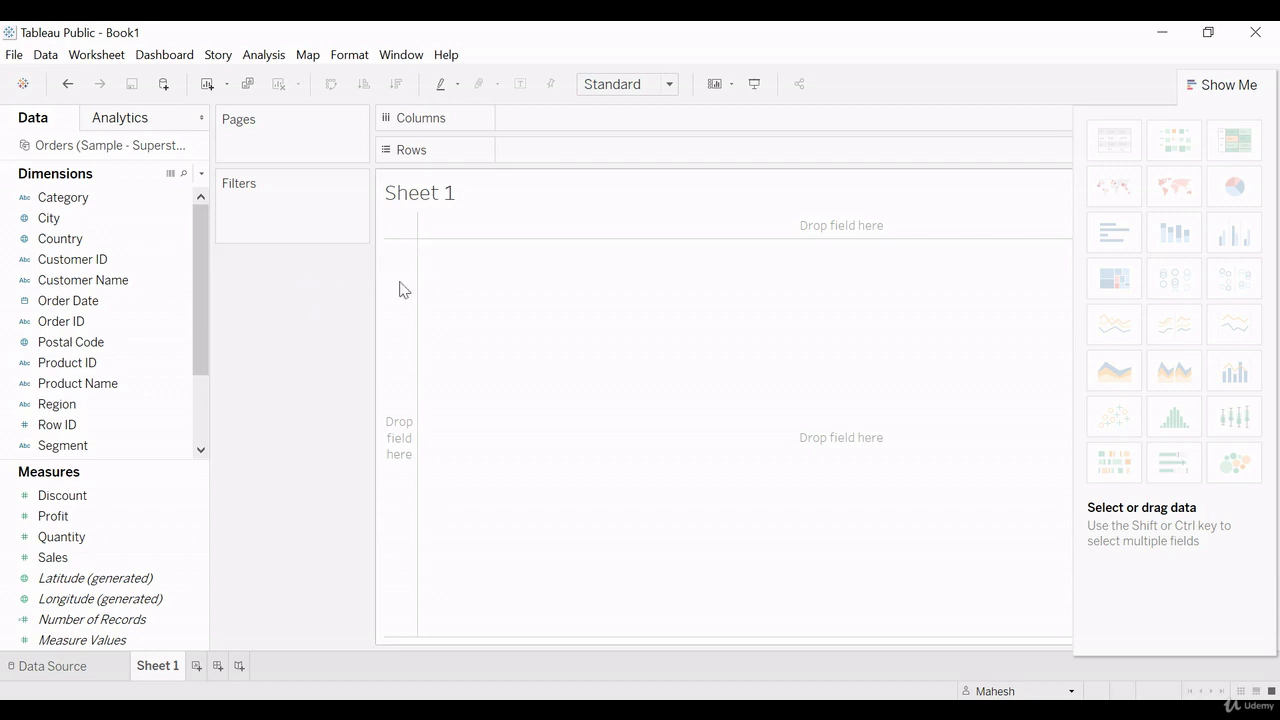
{"action": "left_click", "coordinate": [732, 85]}
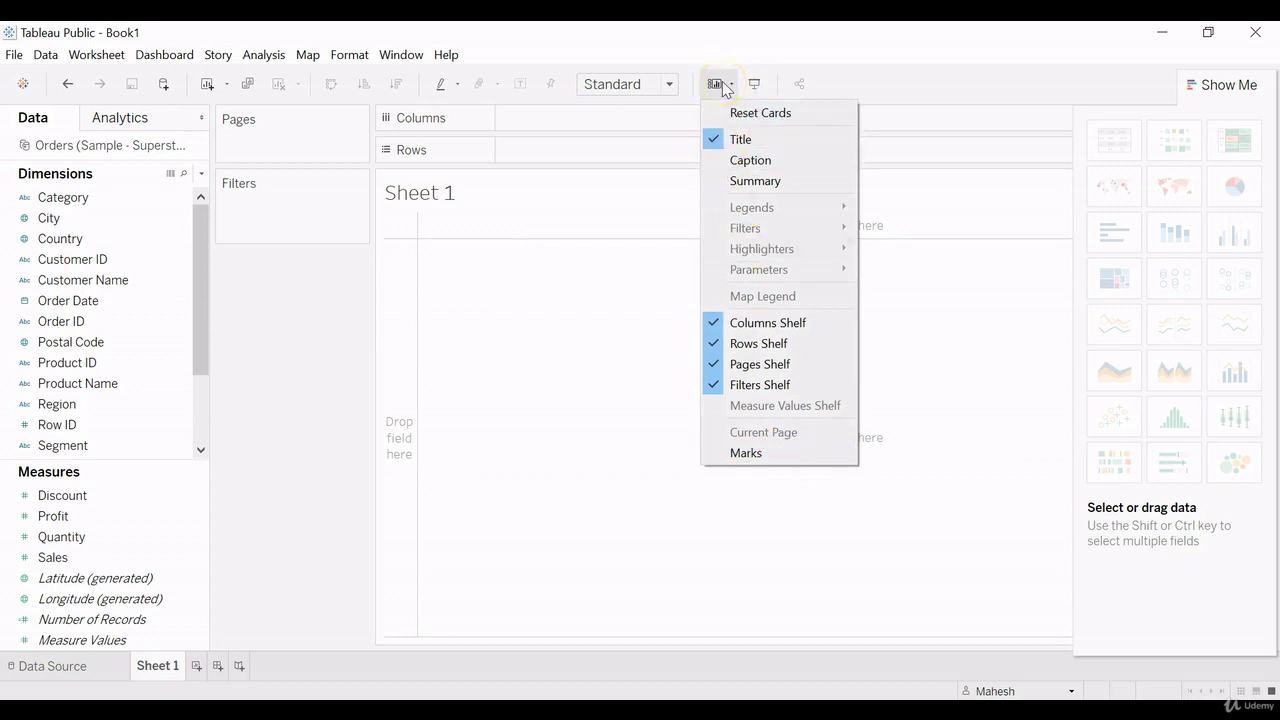
{"action": "left_click", "coordinate": [749, 453]}
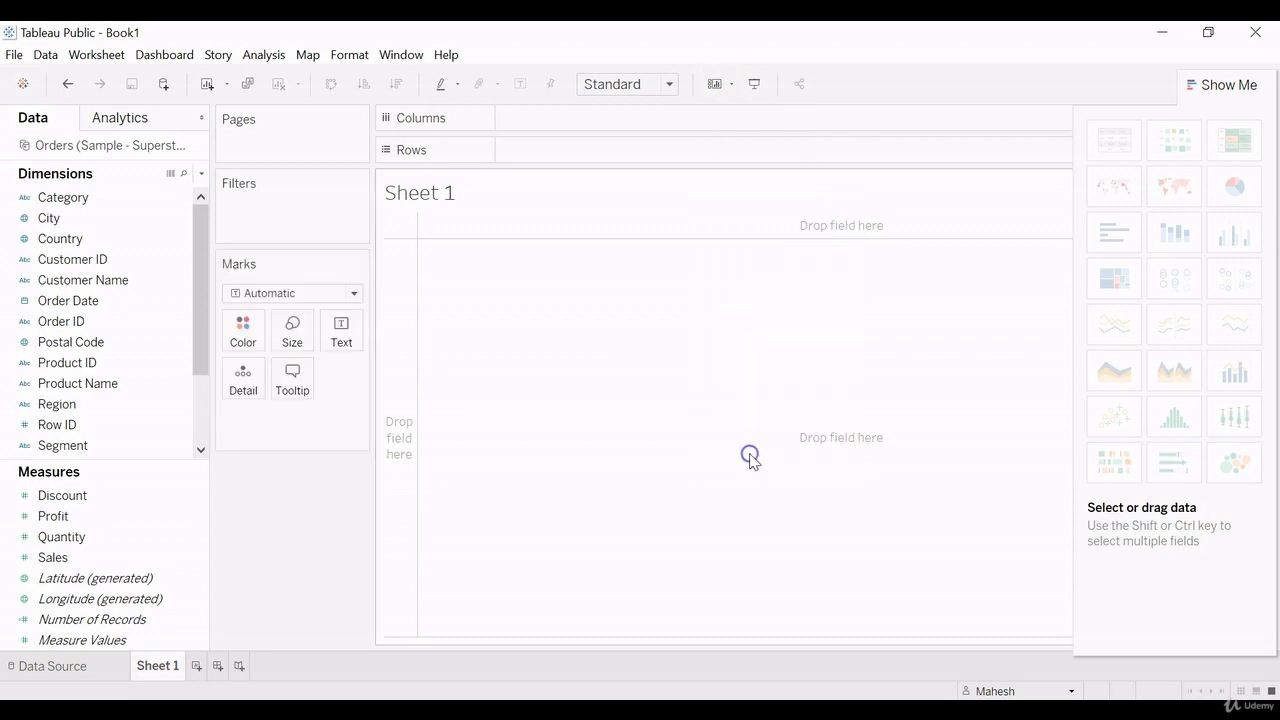
{"action": "left_click", "coordinate": [359, 266]}
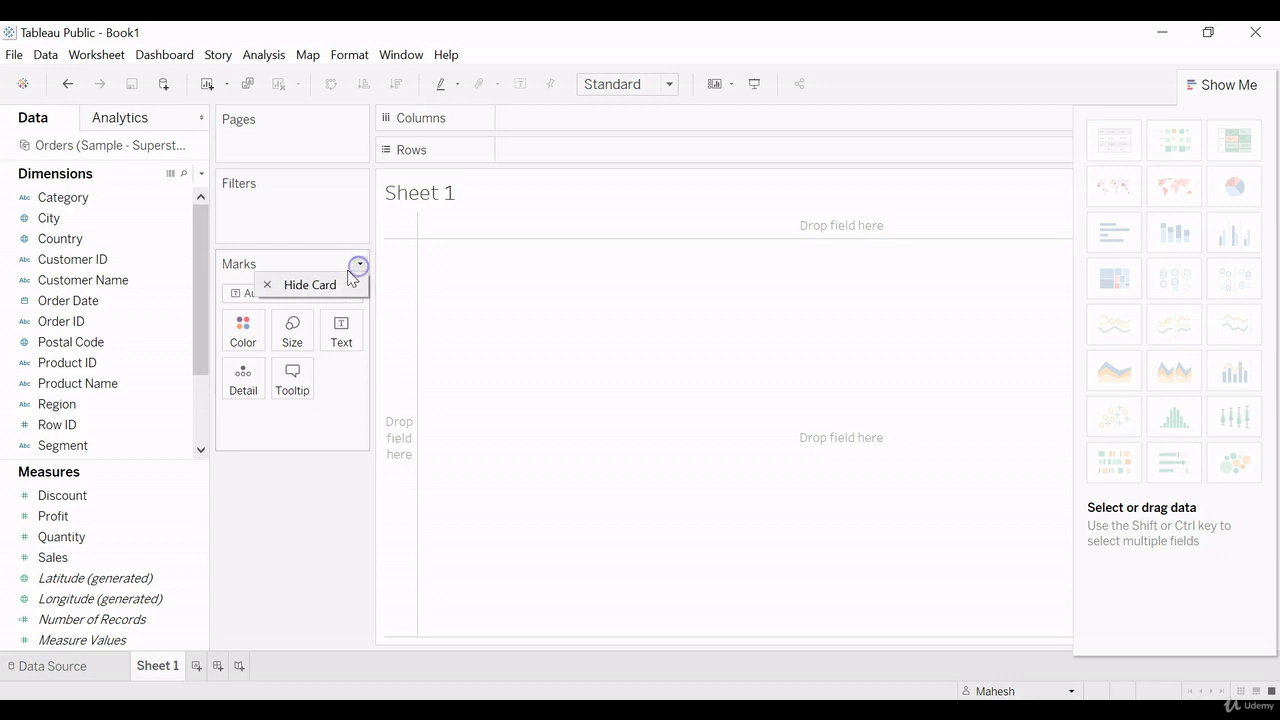
{"action": "left_click", "coordinate": [305, 283]}
{"action": "left_click", "coordinate": [732, 86]}
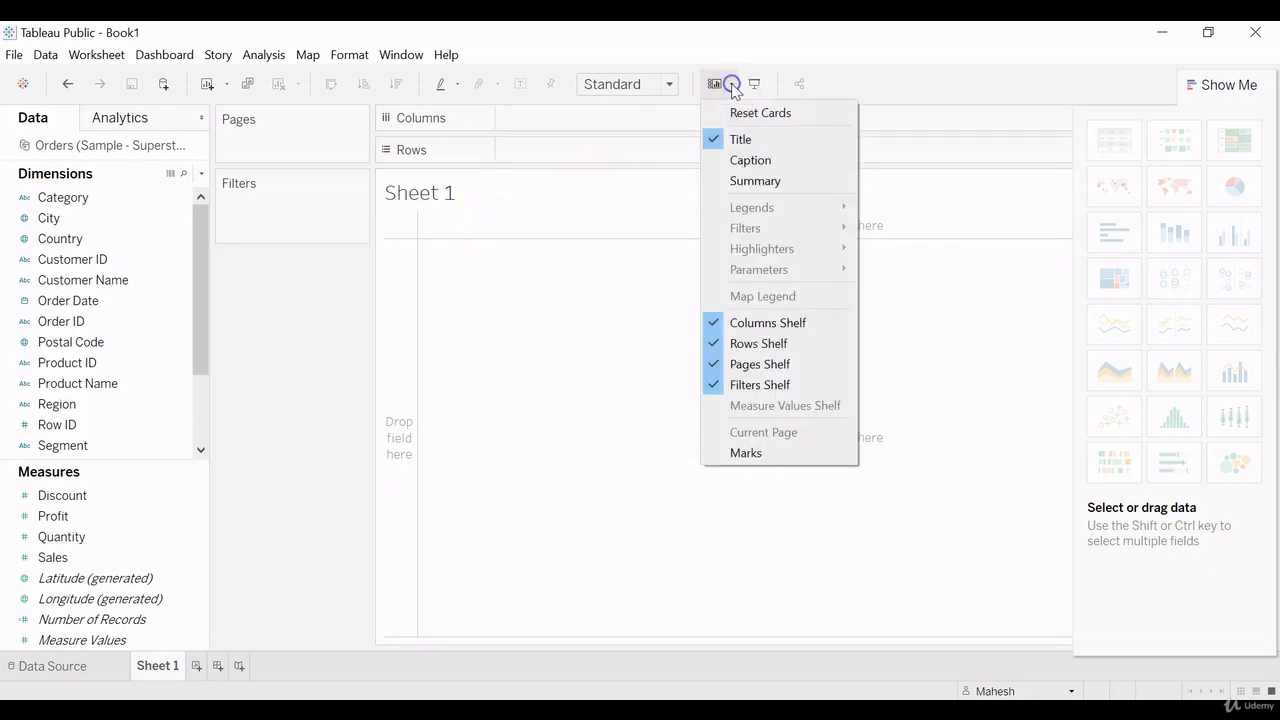
{"action": "left_click", "coordinate": [746, 452]}
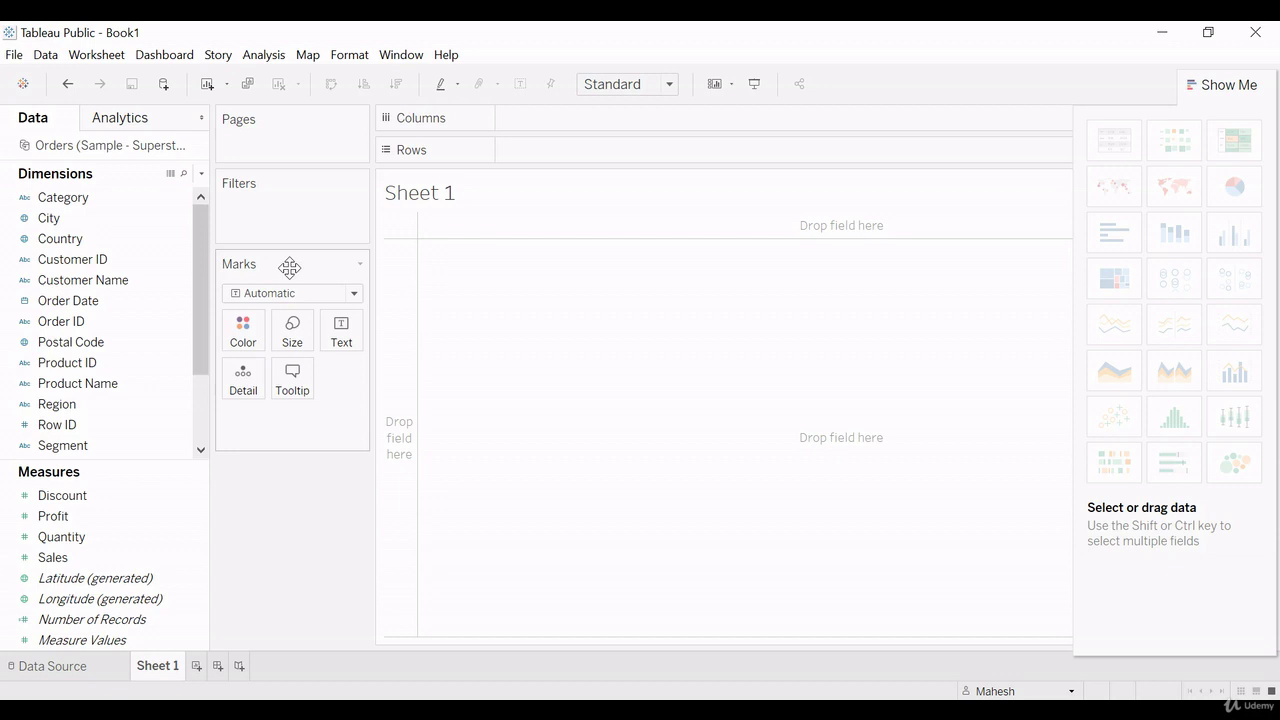
Step: Try Line as the mark type, then return it to Automatic
{"action": "left_click", "coordinate": [245, 340]}
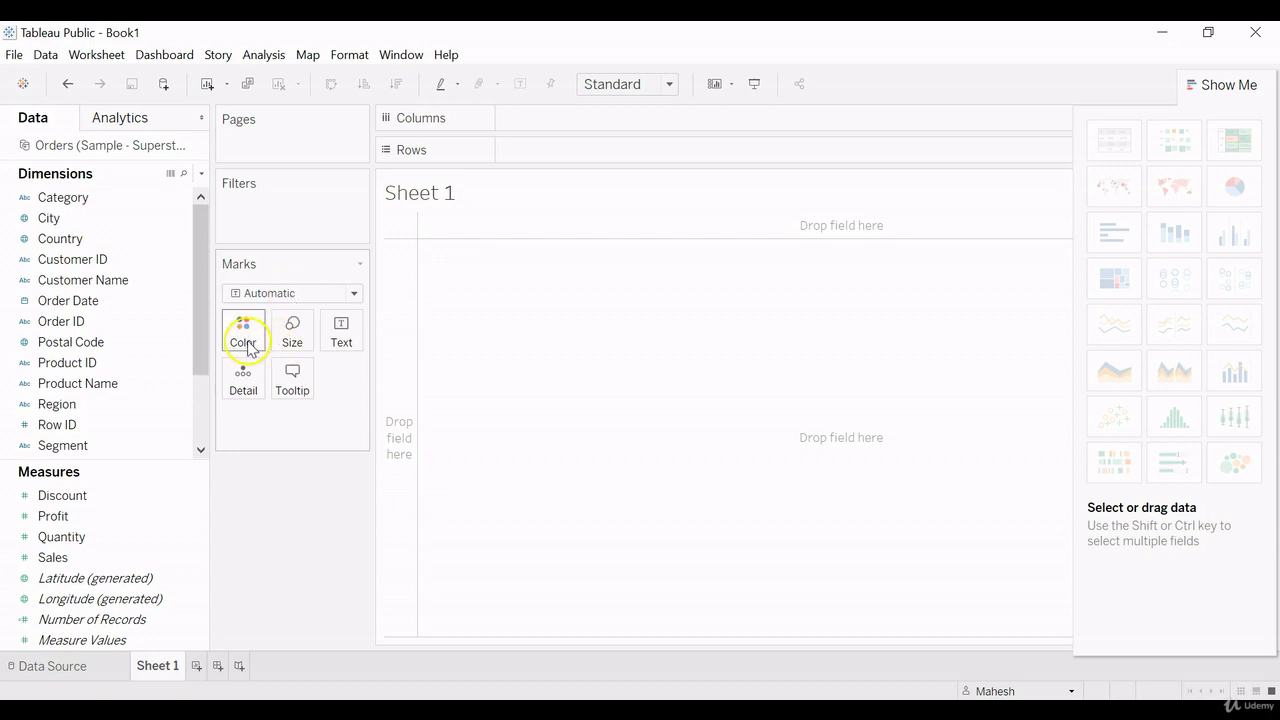
{"action": "left_click", "coordinate": [353, 294]}
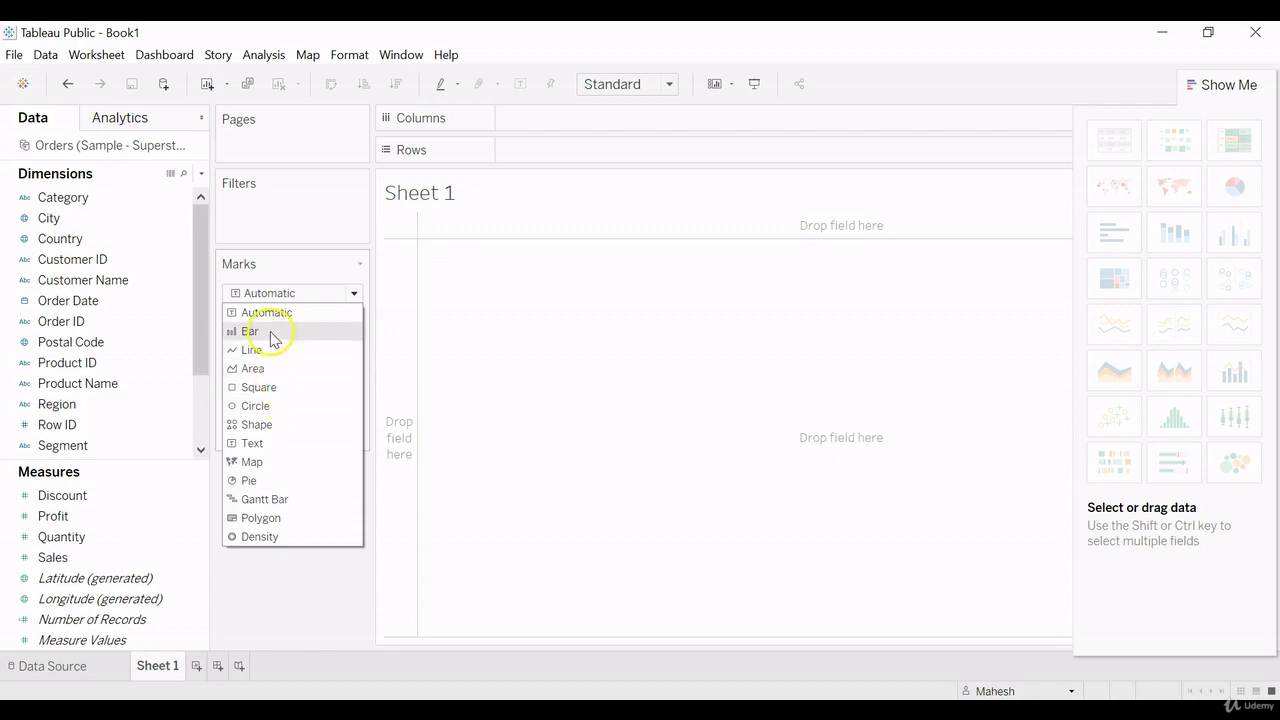
{"action": "left_click", "coordinate": [280, 618]}
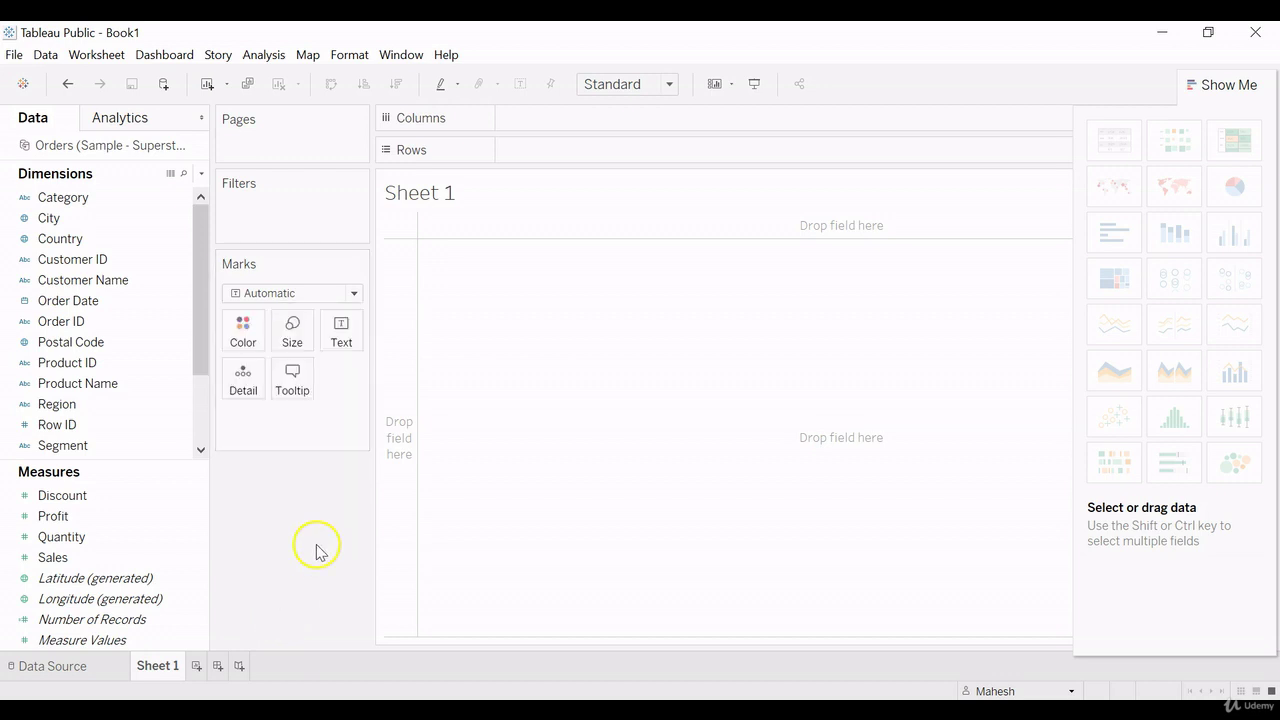
{"action": "left_click", "coordinate": [355, 292]}
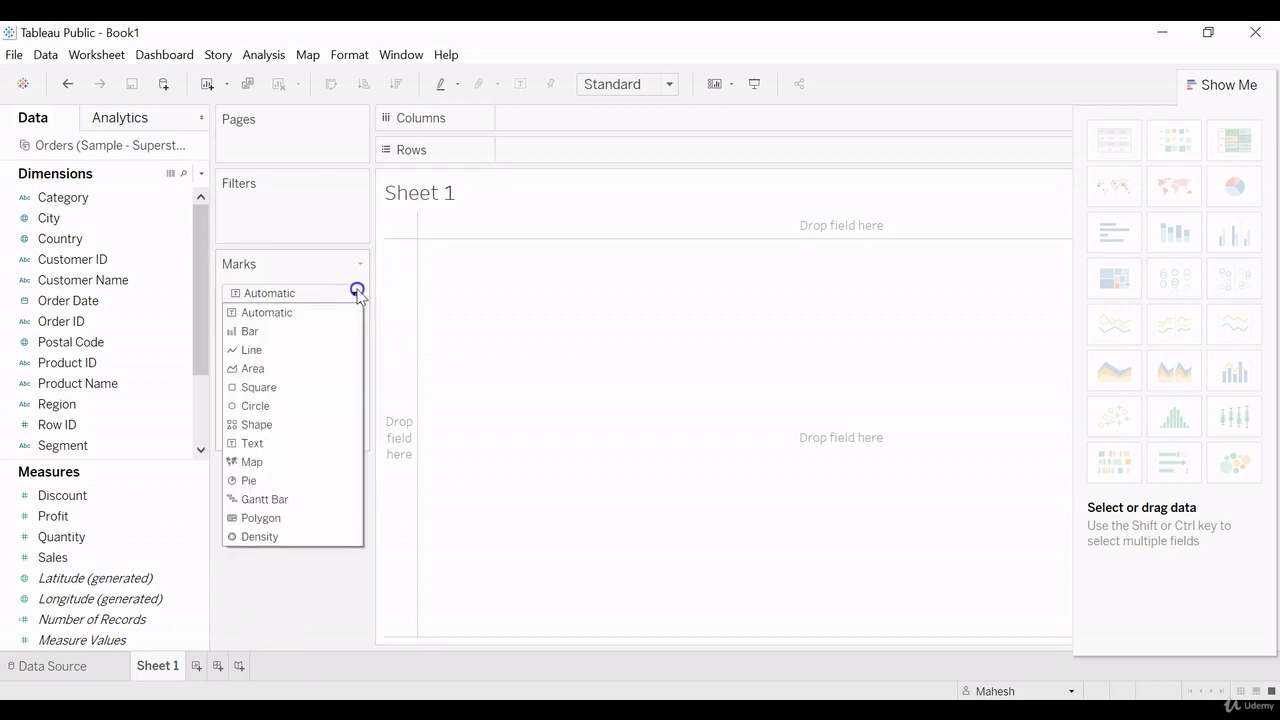
{"action": "left_click", "coordinate": [281, 359]}
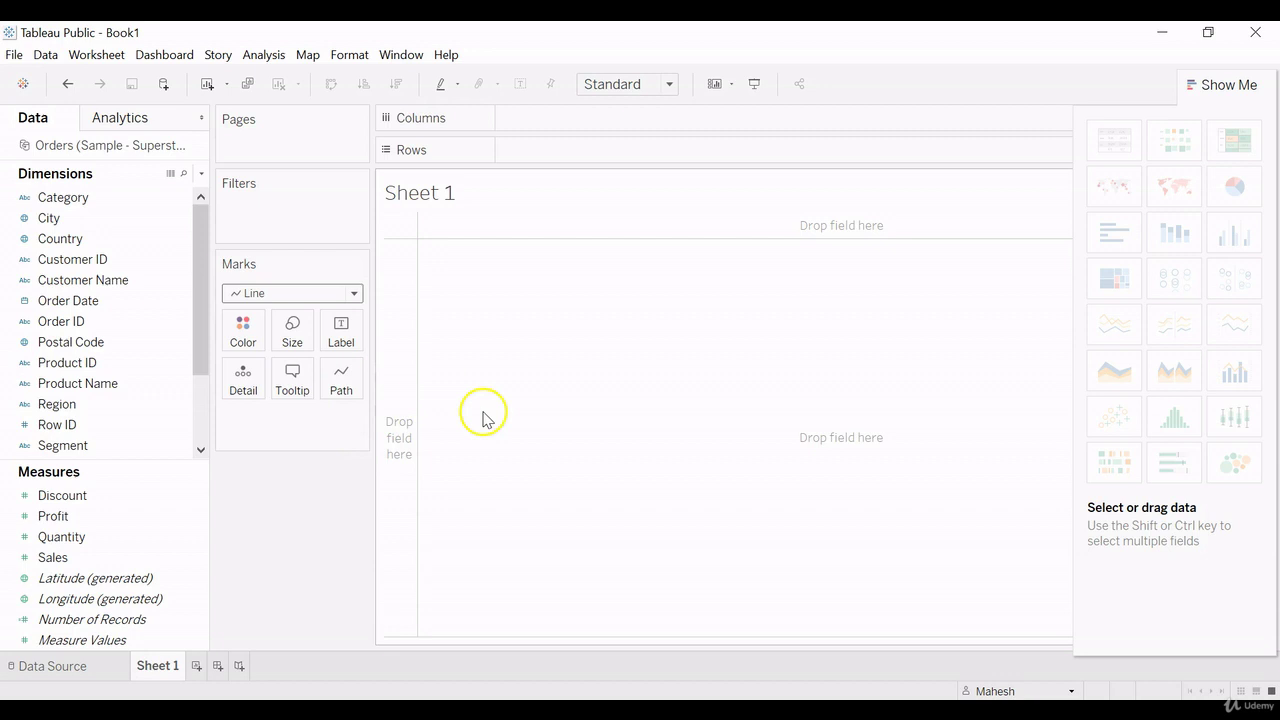
{"action": "left_click", "coordinate": [354, 293]}
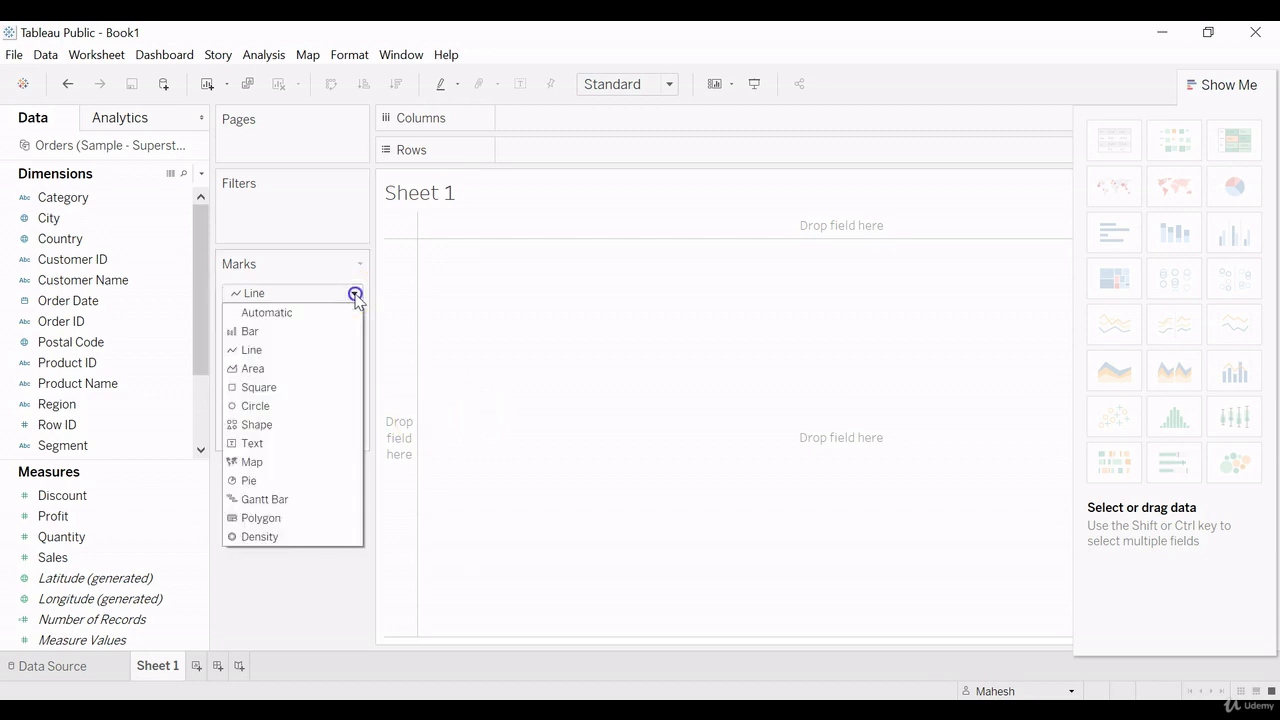
{"action": "left_click", "coordinate": [302, 313]}
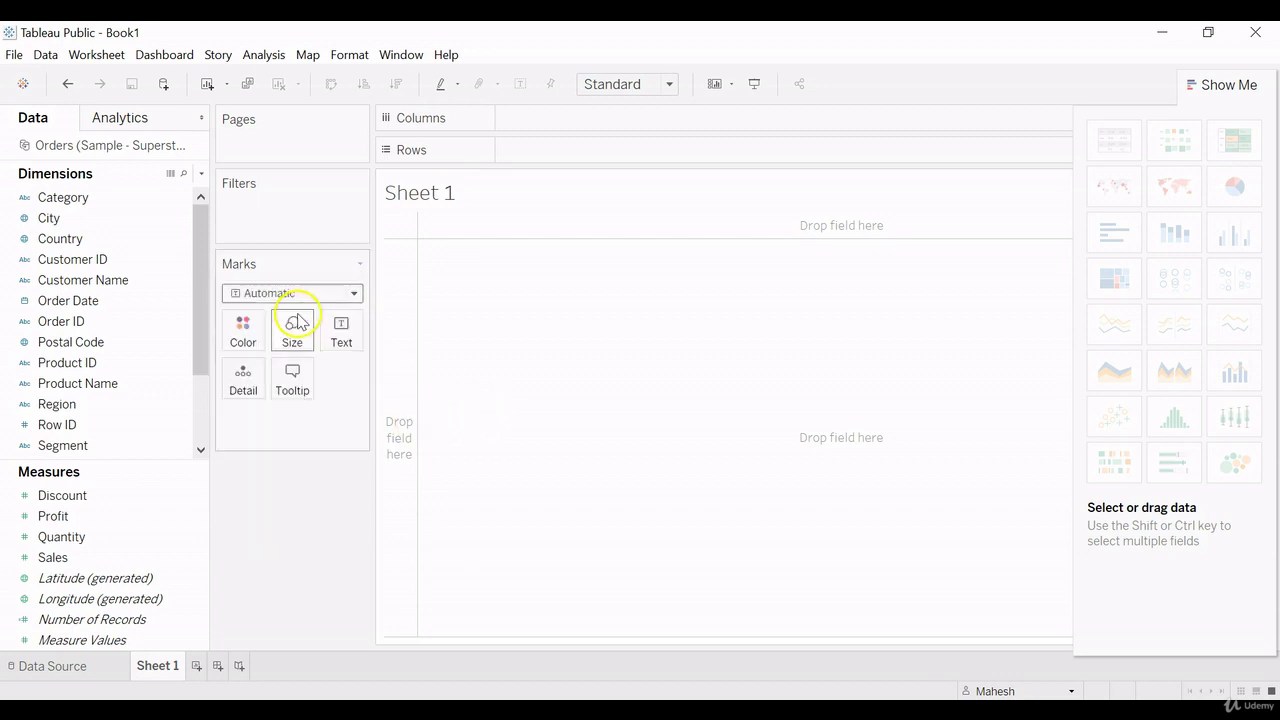
Step: Plot SUM(Sales) by Category as vertical bars, swapping rows and columns and back
{"action": "double_click", "coordinate": [65, 562]}
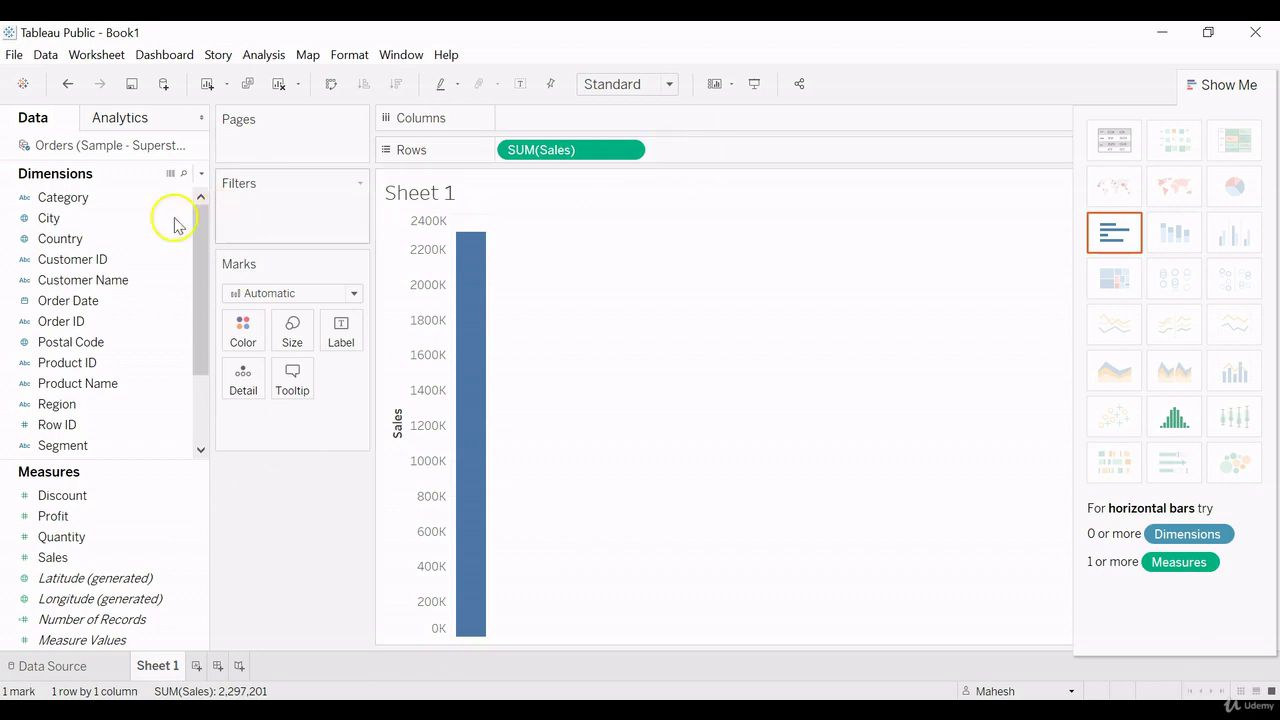
{"action": "double_click", "coordinate": [80, 198]}
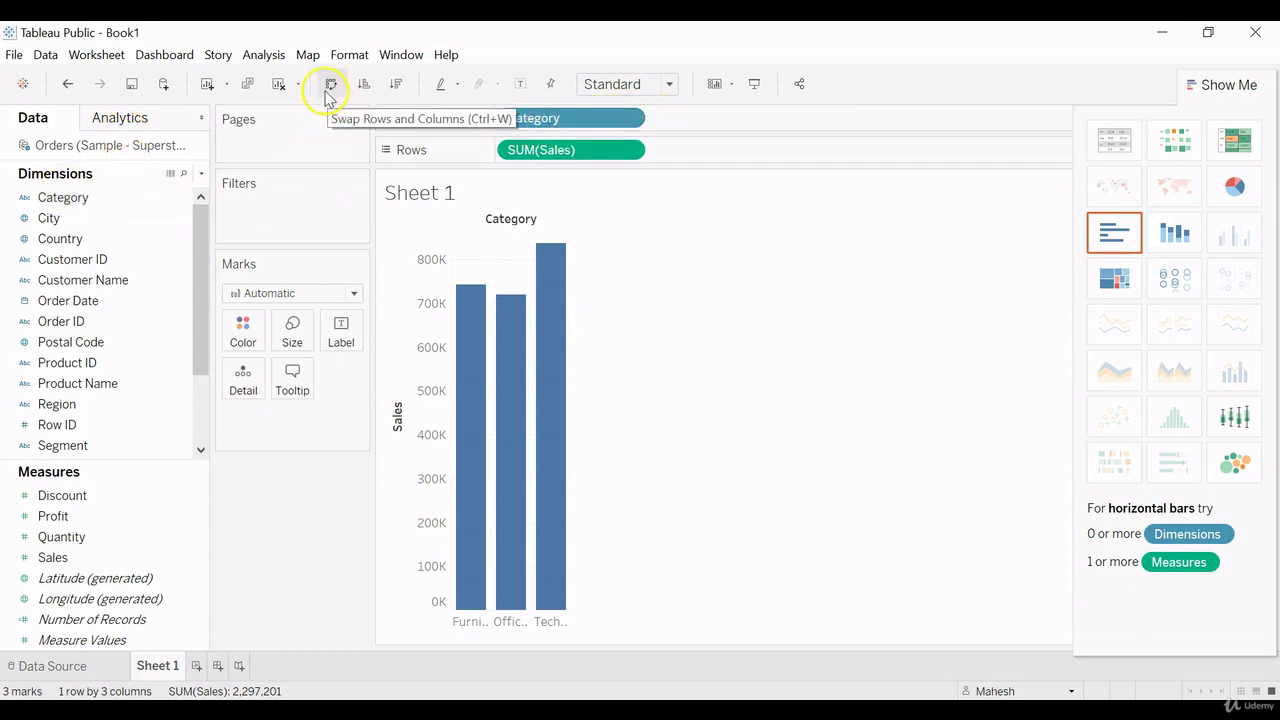
{"action": "left_click_drag", "start_coordinate": [489, 116], "coordinate": [301, 112]}
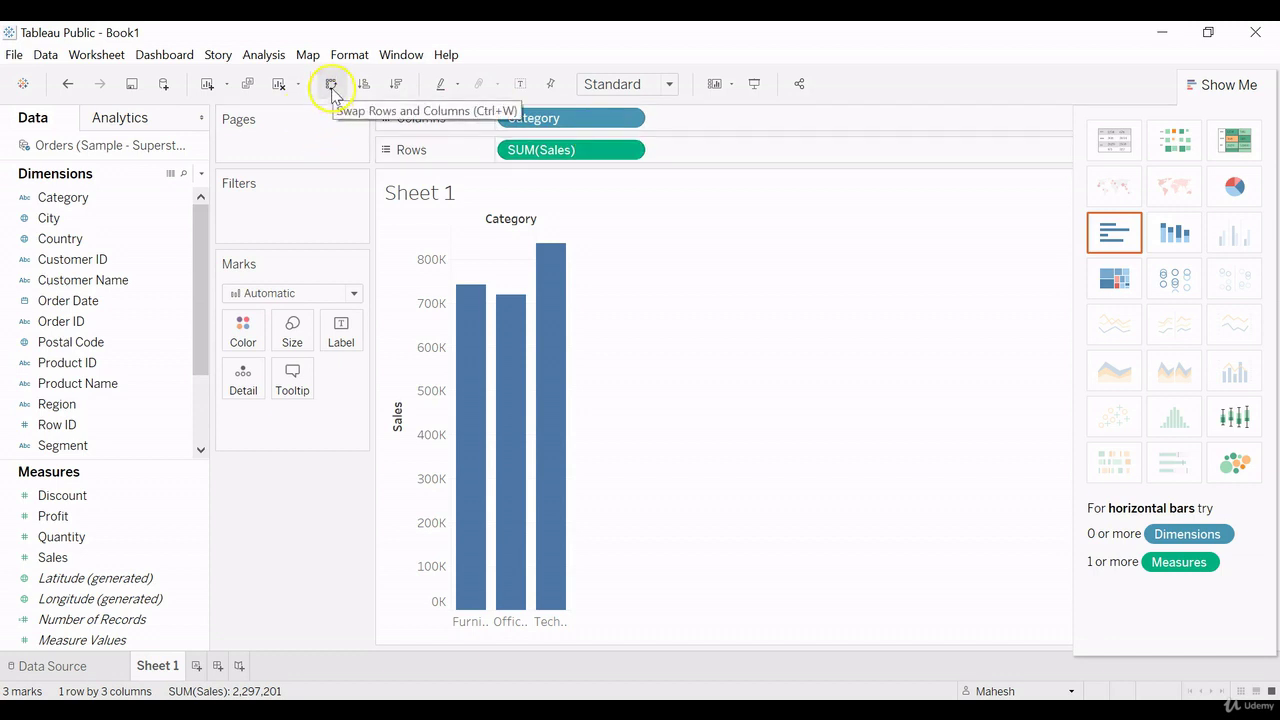
{"action": "left_click", "coordinate": [331, 85]}
{"action": "left_click", "coordinate": [331, 85]}
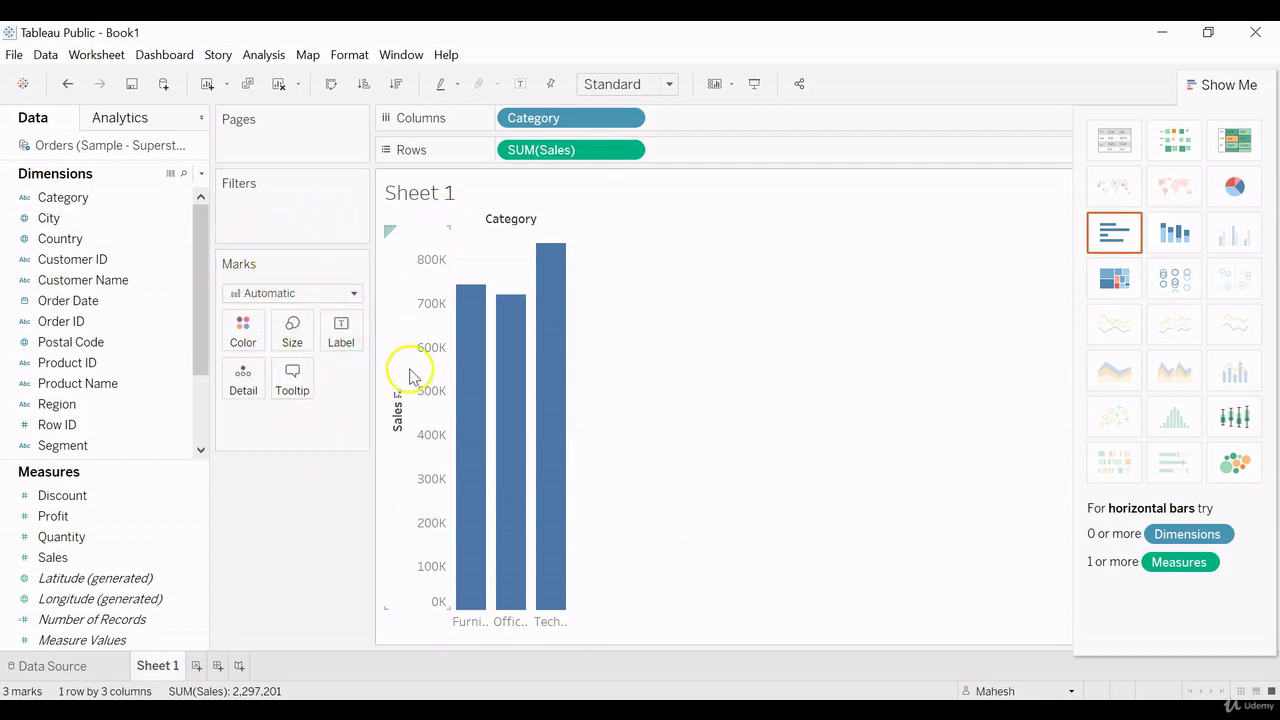
{"action": "left_click", "coordinate": [45, 240]}
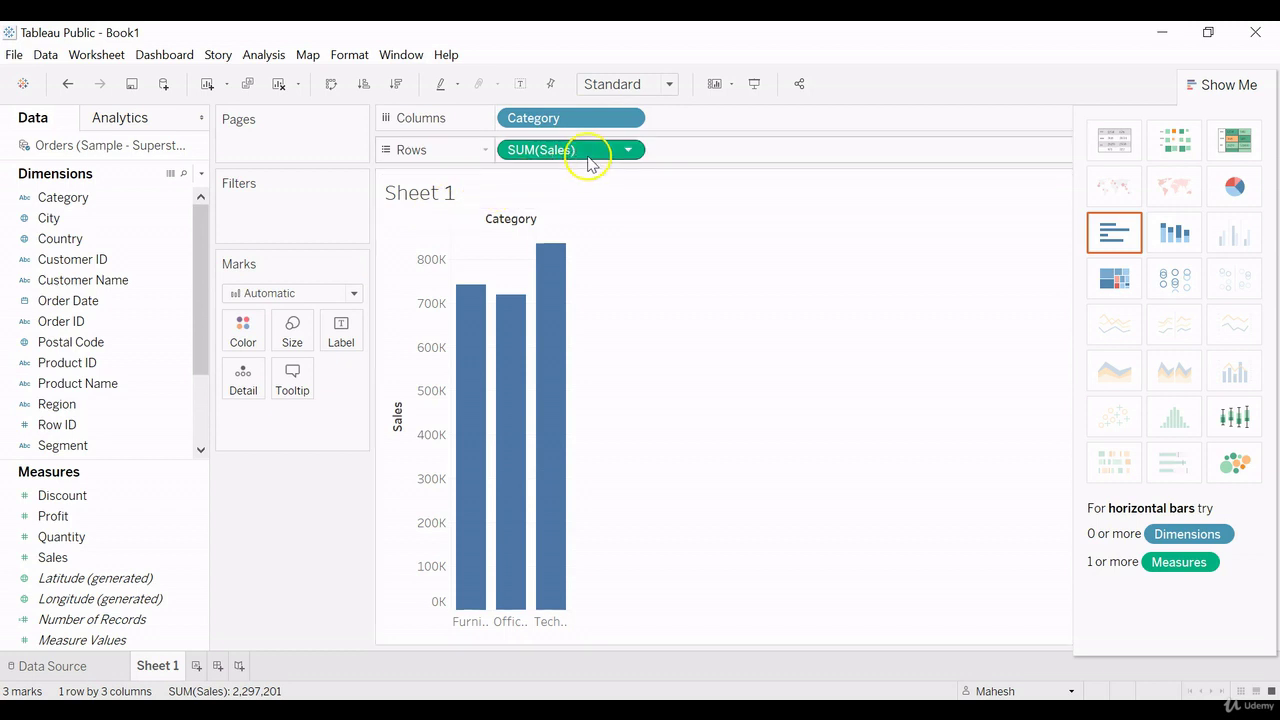
Step: Switch the marks to Line, then set the mark type explicitly to Bar
{"action": "left_click", "coordinate": [353, 293]}
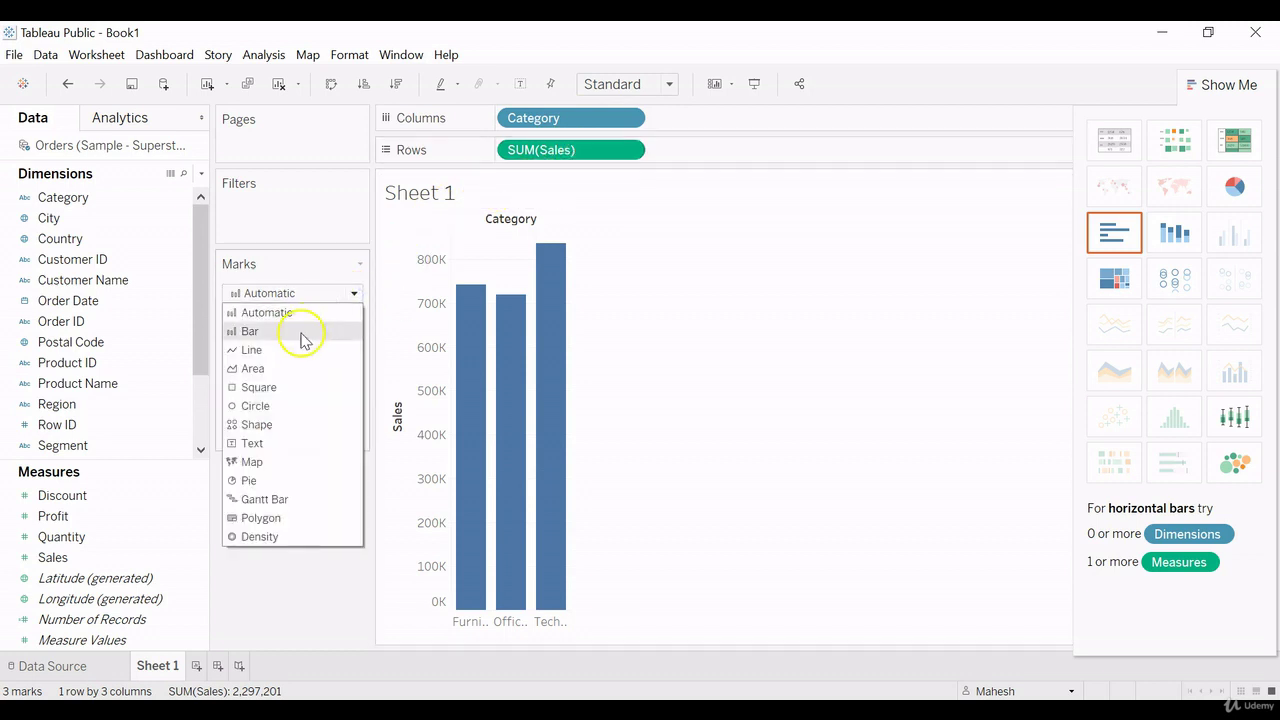
{"action": "left_click", "coordinate": [290, 350]}
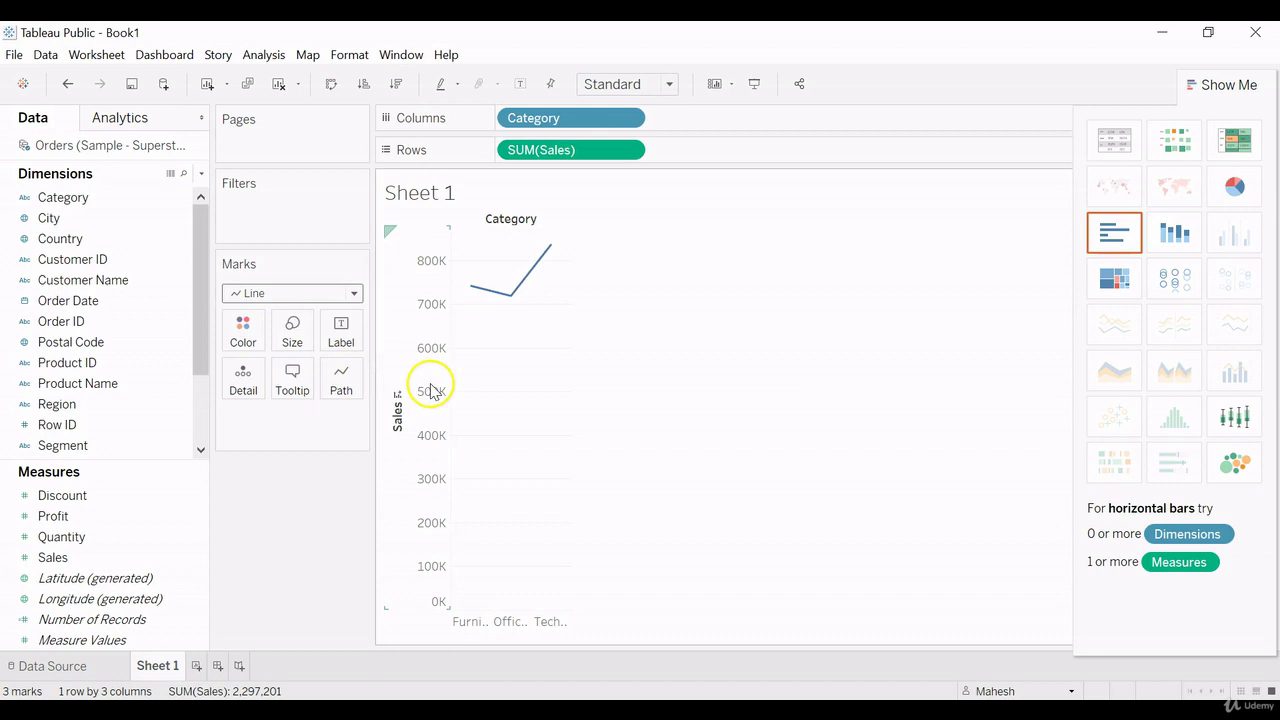
{"action": "left_click", "coordinate": [353, 294]}
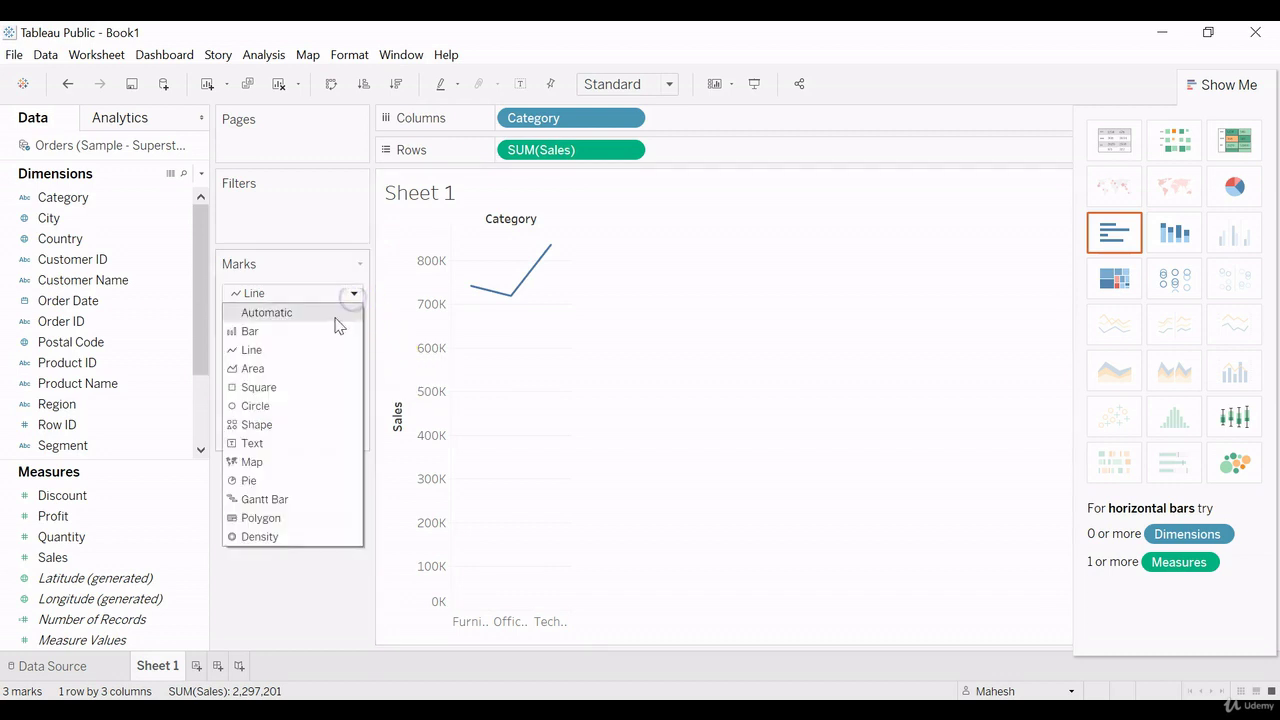
{"action": "left_click", "coordinate": [305, 333]}
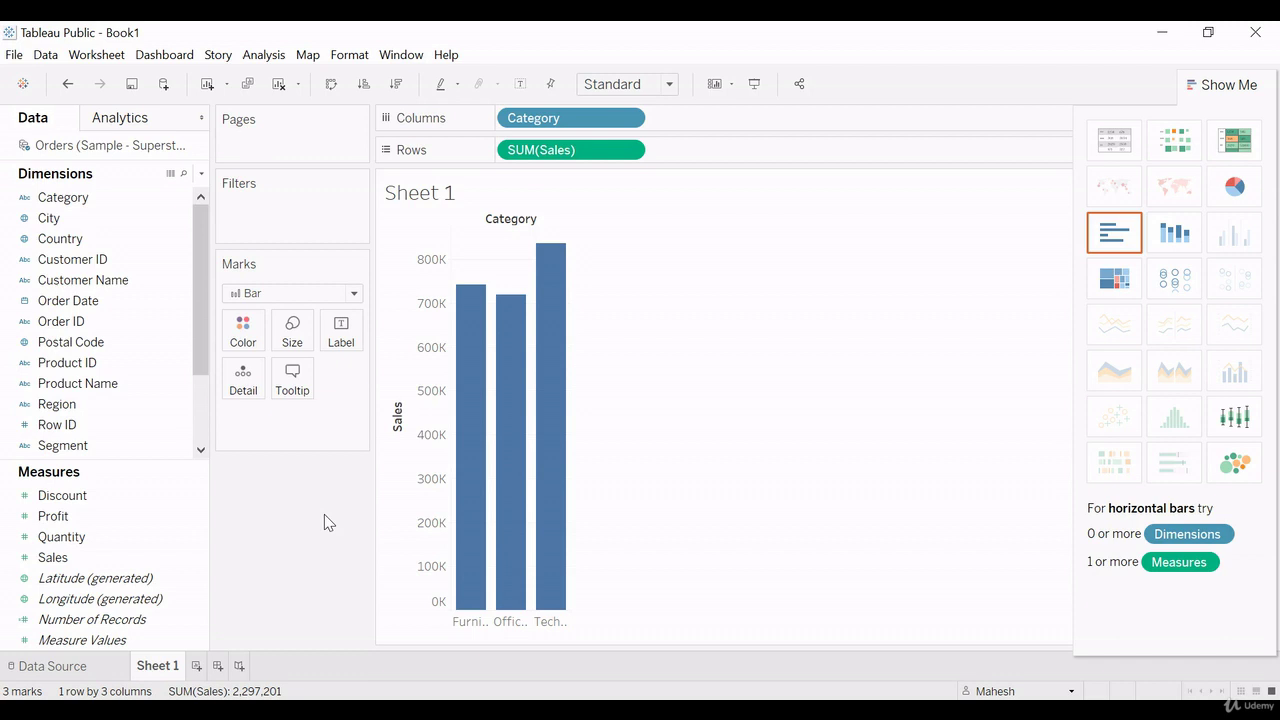
{"action": "left_click", "coordinate": [244, 328]}
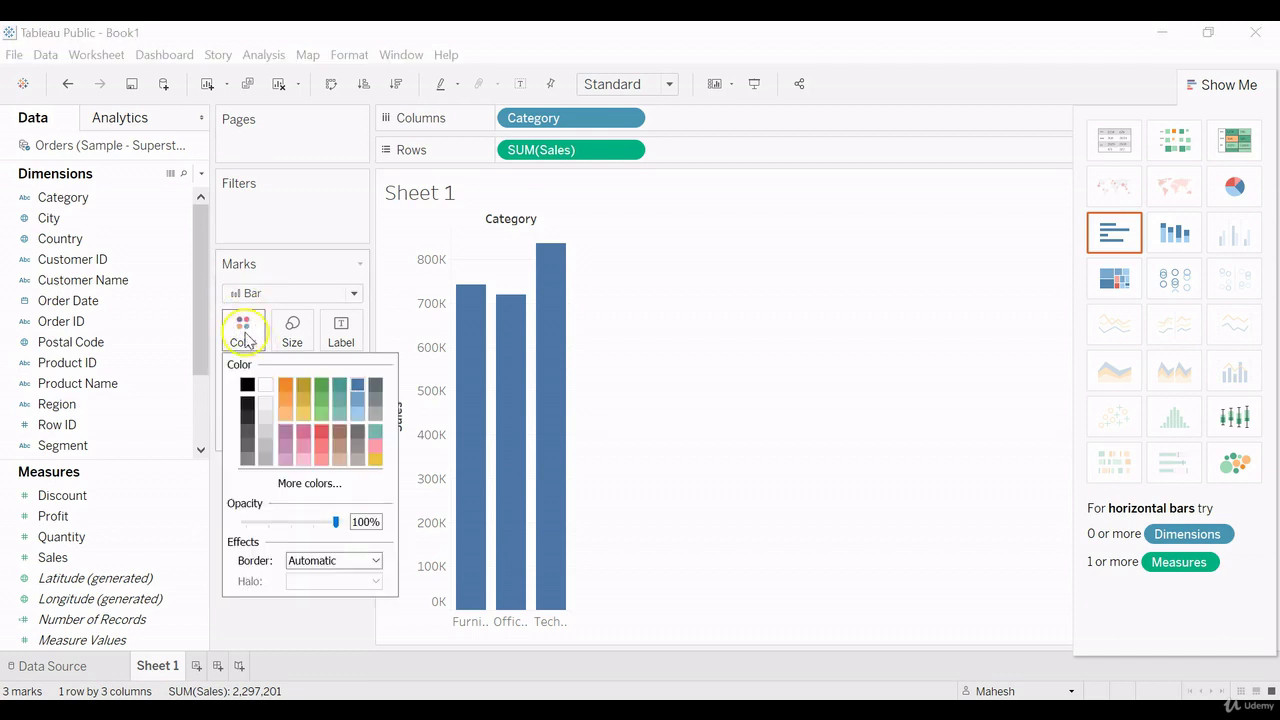
Step: Open More colors, cancel the Select Color dialog, and keep the bars default blue
{"action": "left_click", "coordinate": [305, 210]}
{"action": "left_click", "coordinate": [243, 328]}
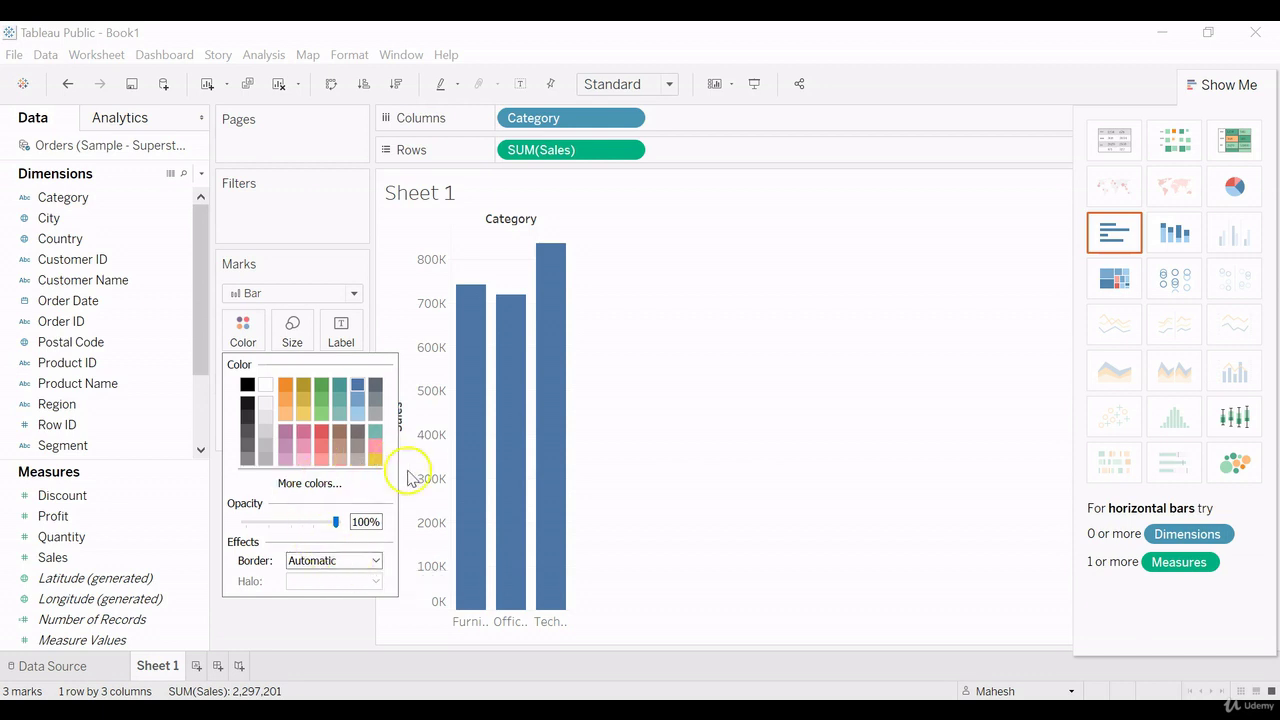
{"action": "left_click", "coordinate": [313, 488]}
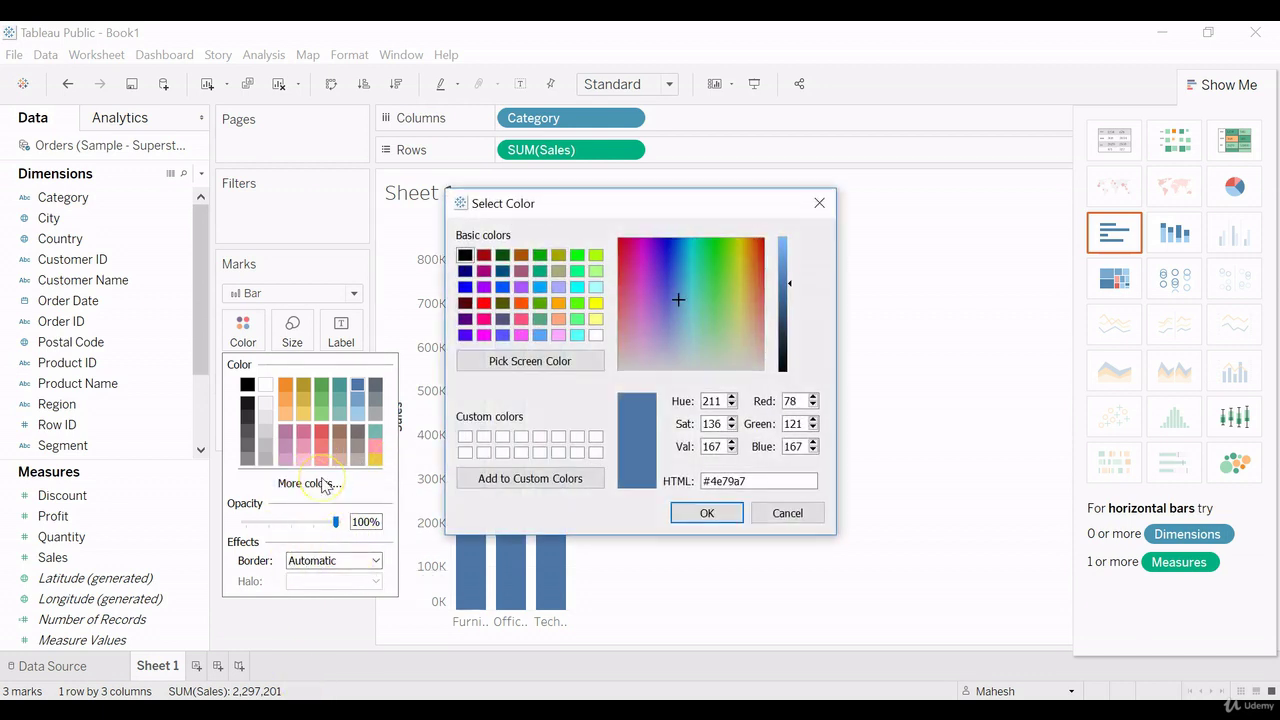
{"action": "left_click", "coordinate": [793, 515]}
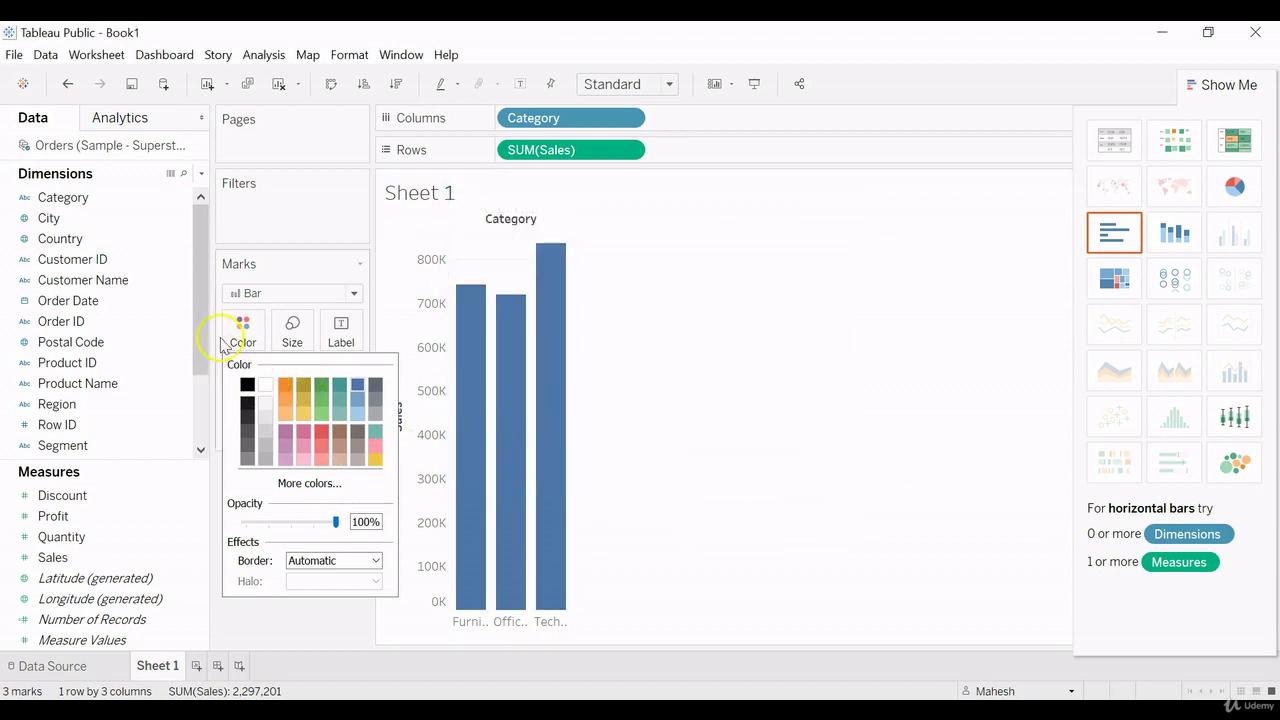
{"action": "left_click", "coordinate": [728, 306]}
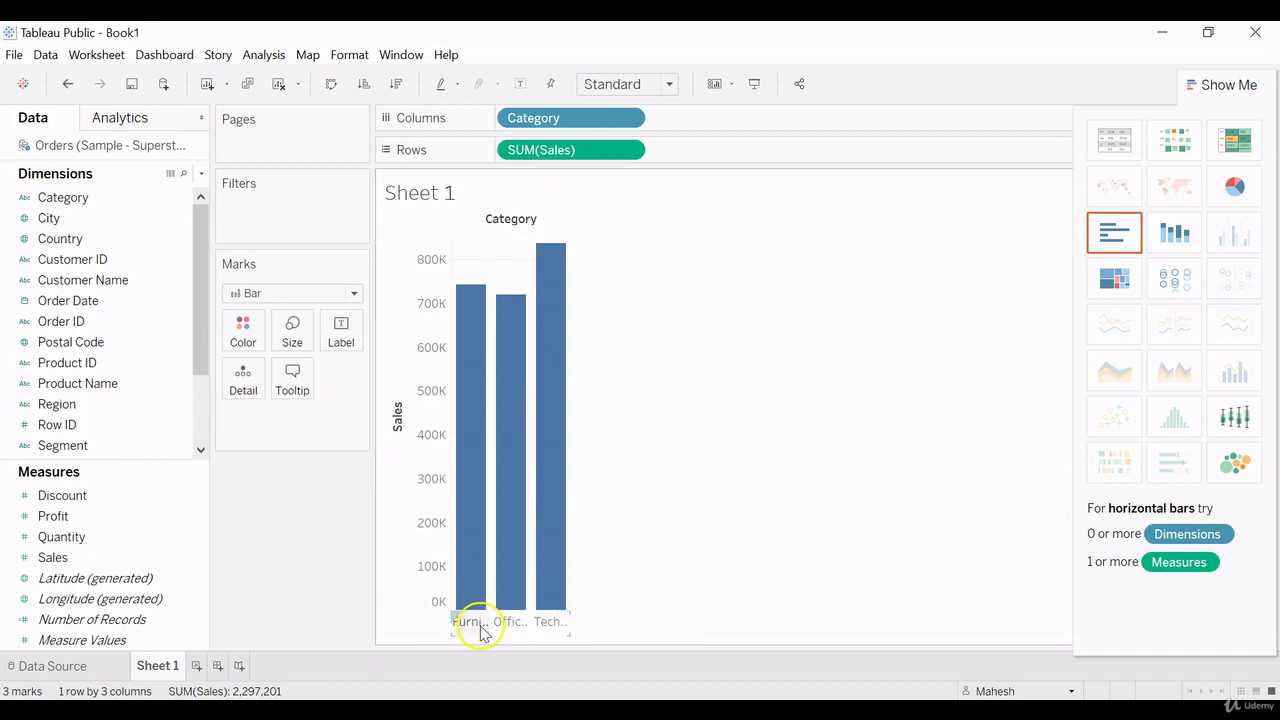
Step: Hide Show Me and put Region on Color, stacking Central, East, South, West segments
{"action": "left_click", "coordinate": [1226, 84]}
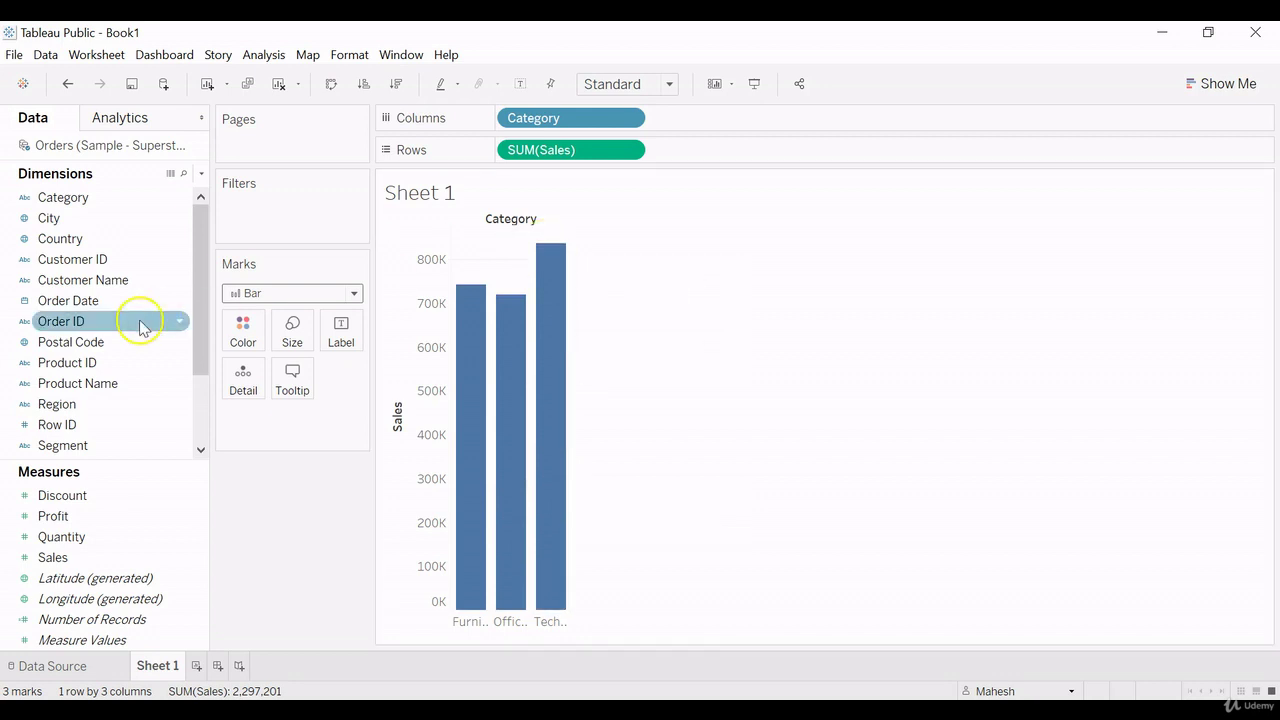
{"action": "left_click_drag", "start_coordinate": [205, 245], "coordinate": [197, 314]}
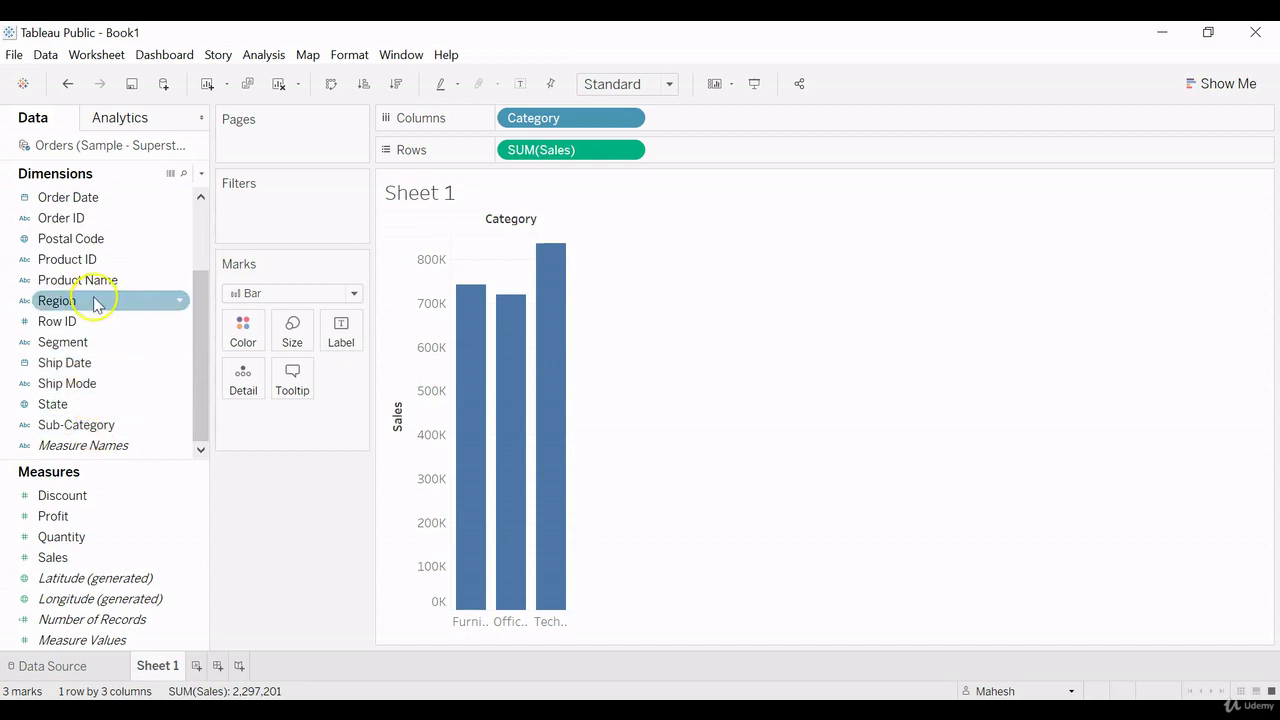
{"action": "left_click_drag", "start_coordinate": [88, 305], "coordinate": [253, 330]}
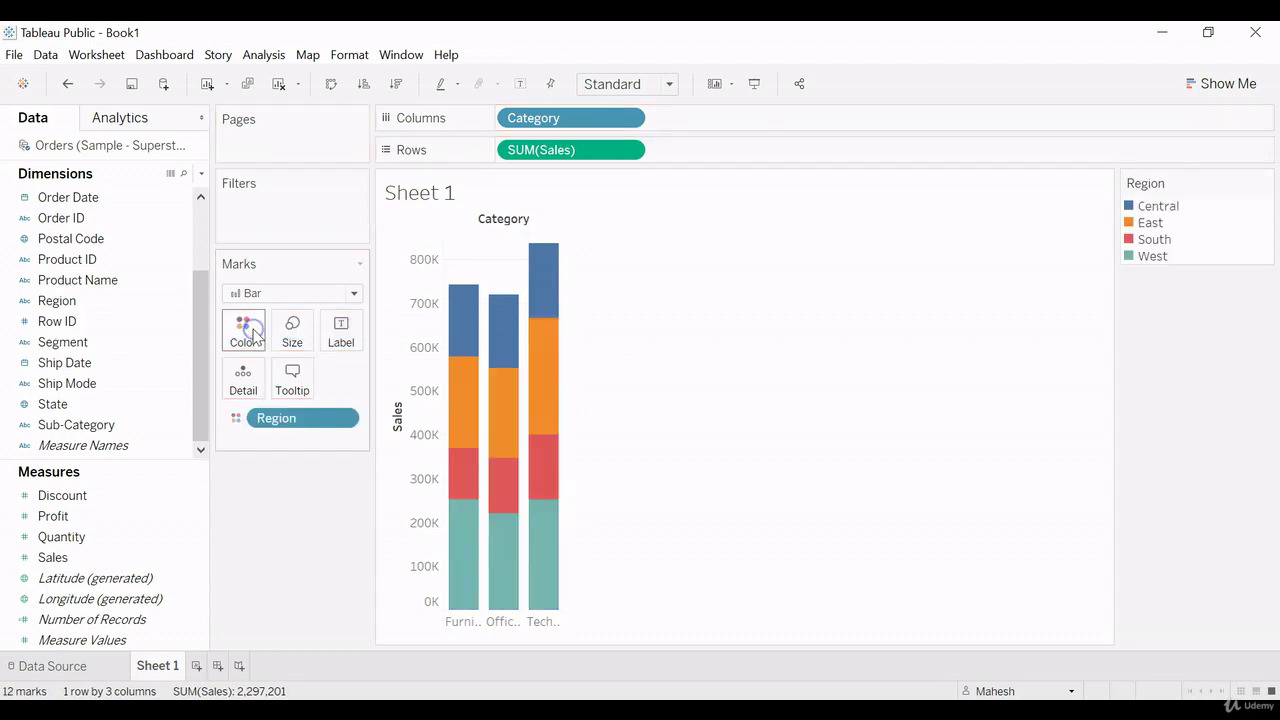
{"action": "left_click", "coordinate": [667, 370]}
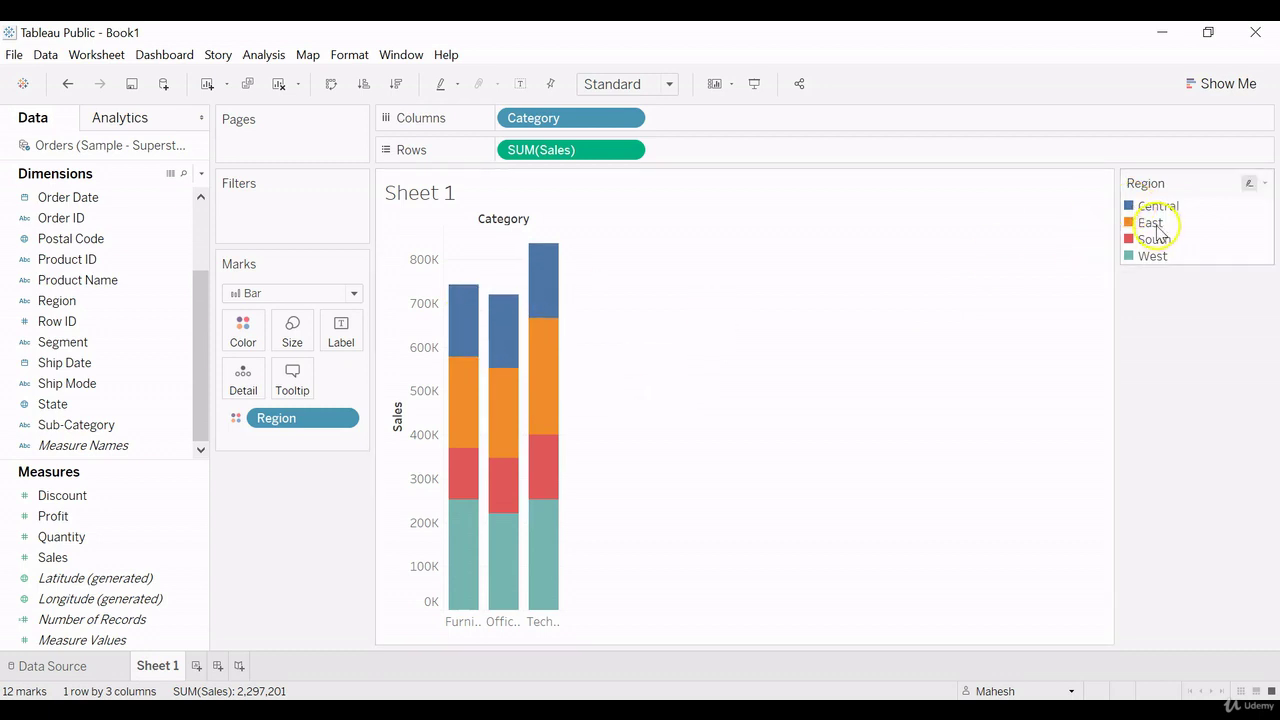
{"action": "mouse_move", "coordinate": [464, 401]}
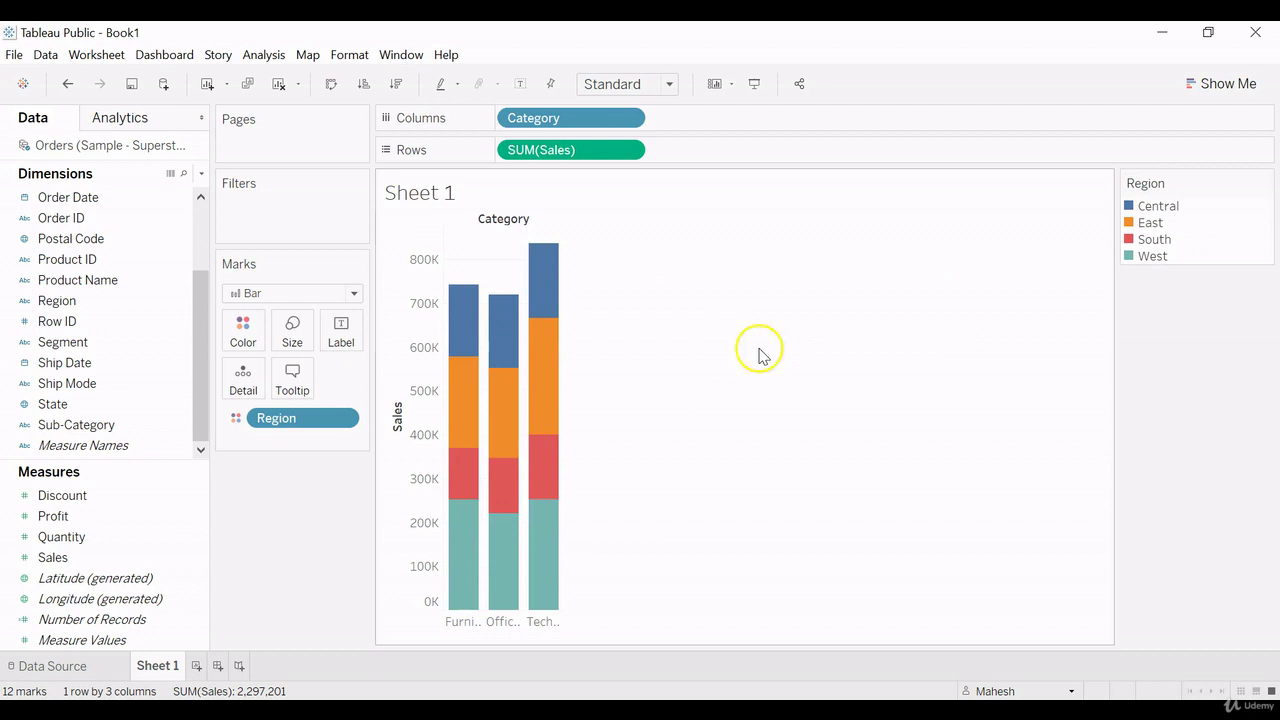
Step: In Edit Colors, assign the Tableau Classic 20 palette to the regions and apply it
{"action": "left_click", "coordinate": [242, 344]}
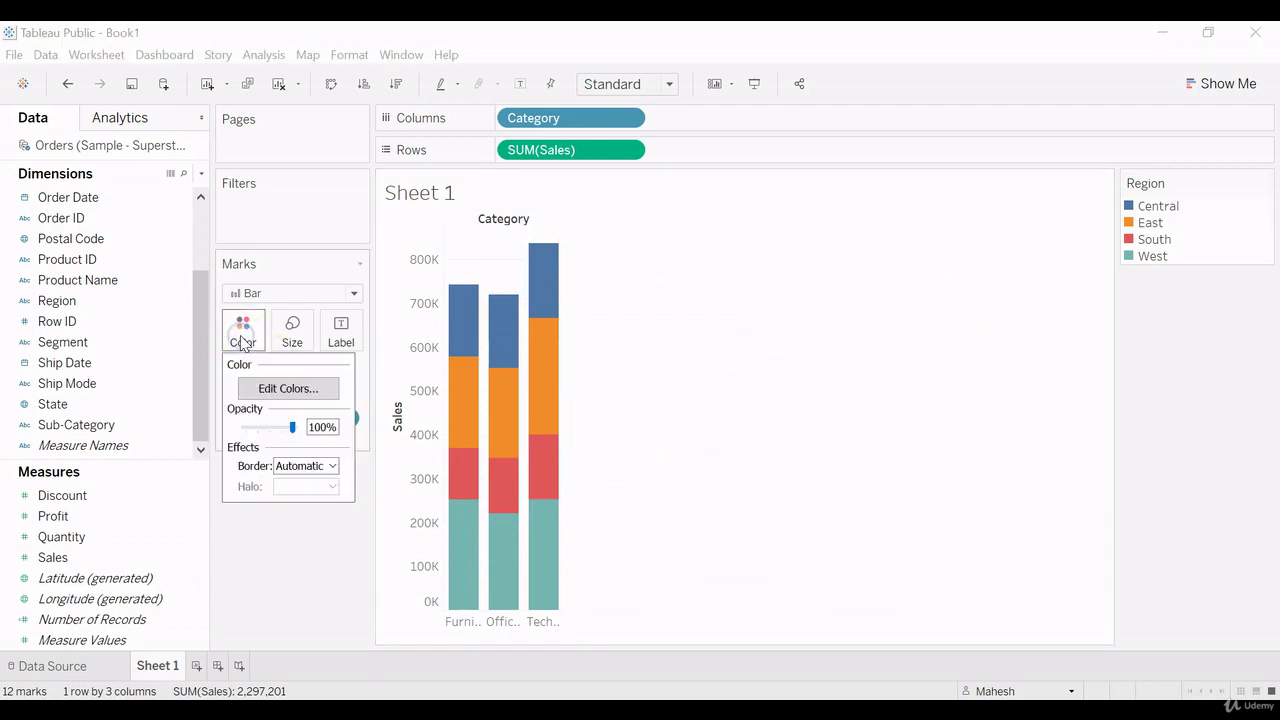
{"action": "left_click", "coordinate": [302, 392]}
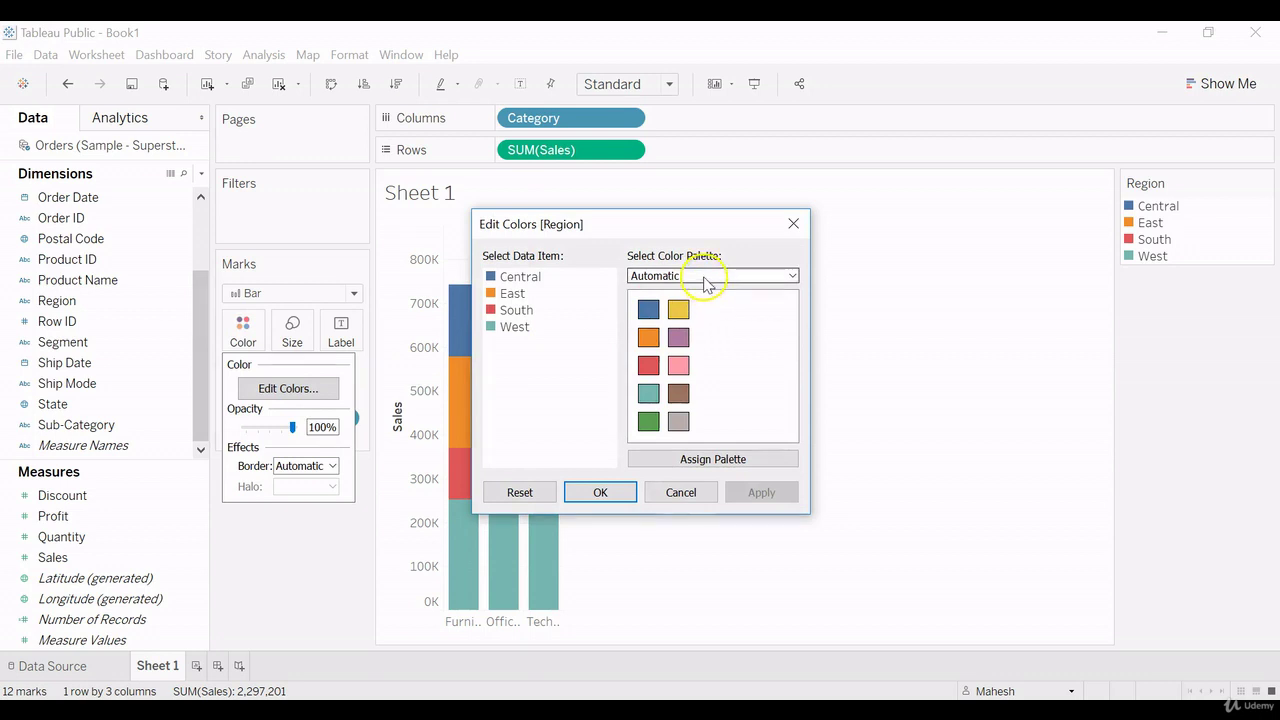
{"action": "left_click", "coordinate": [706, 276]}
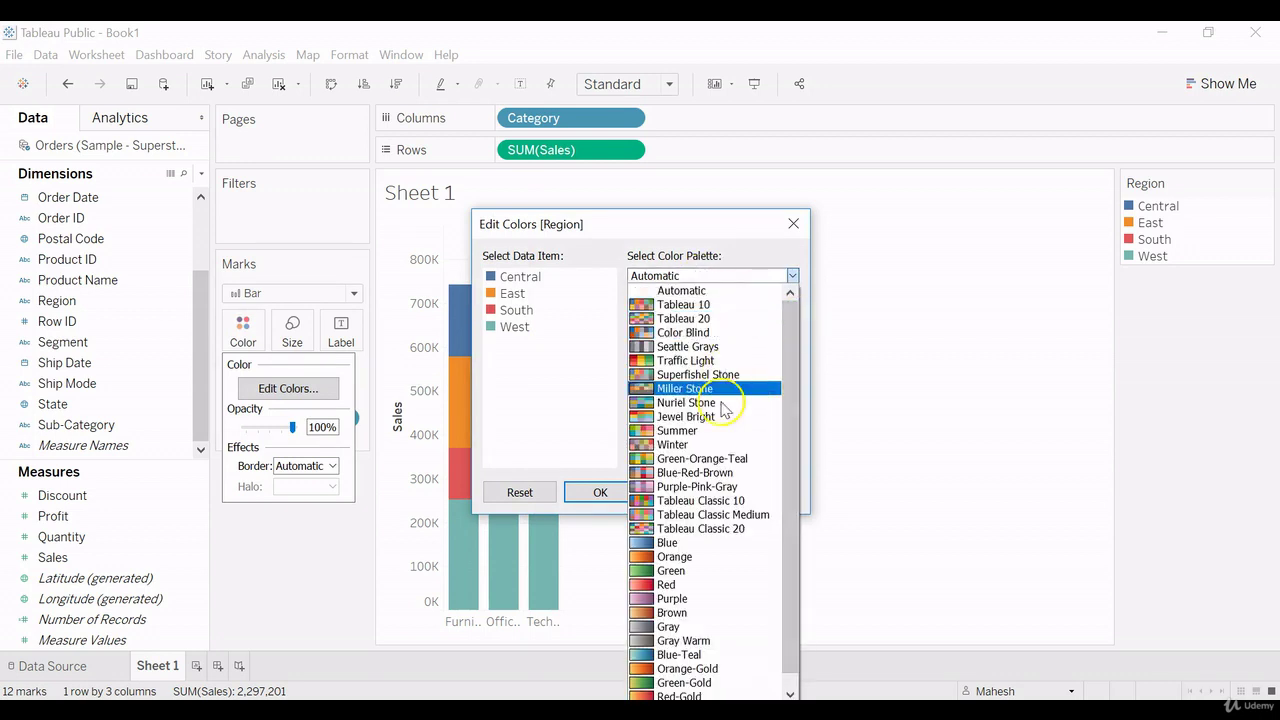
{"action": "left_click", "coordinate": [688, 530]}
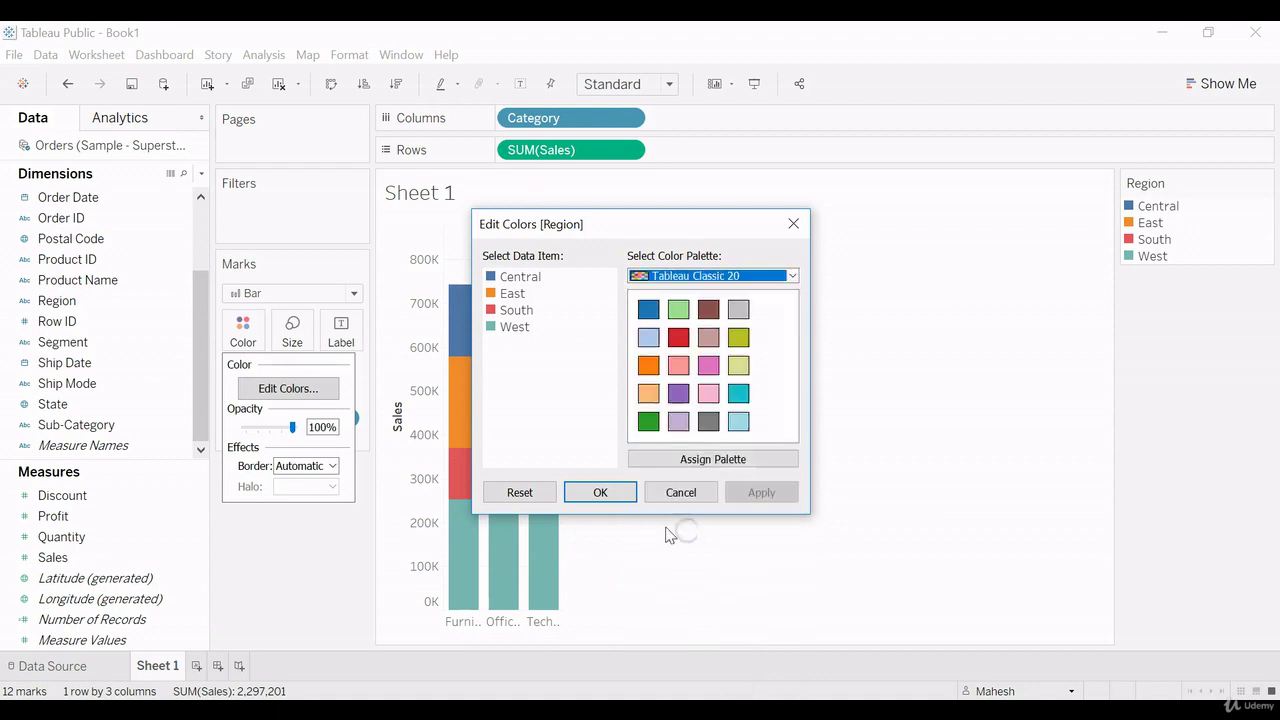
{"action": "left_click", "coordinate": [696, 462]}
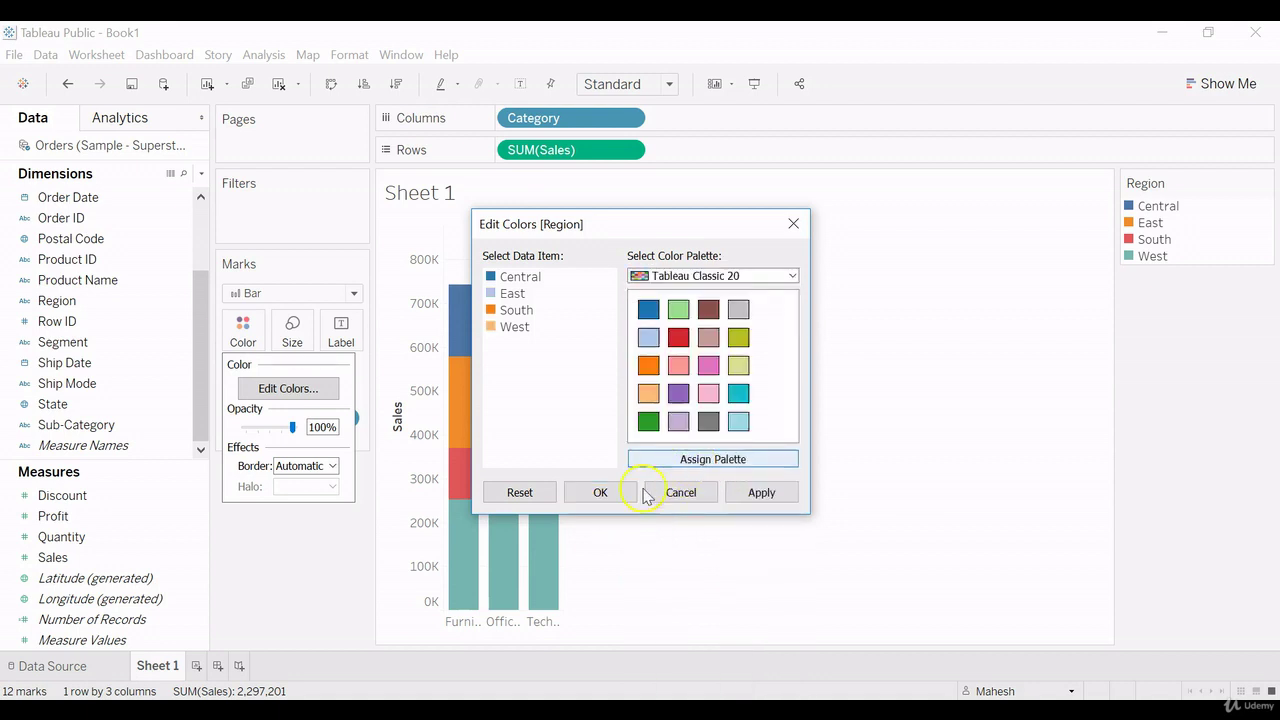
{"action": "left_click", "coordinate": [743, 497]}
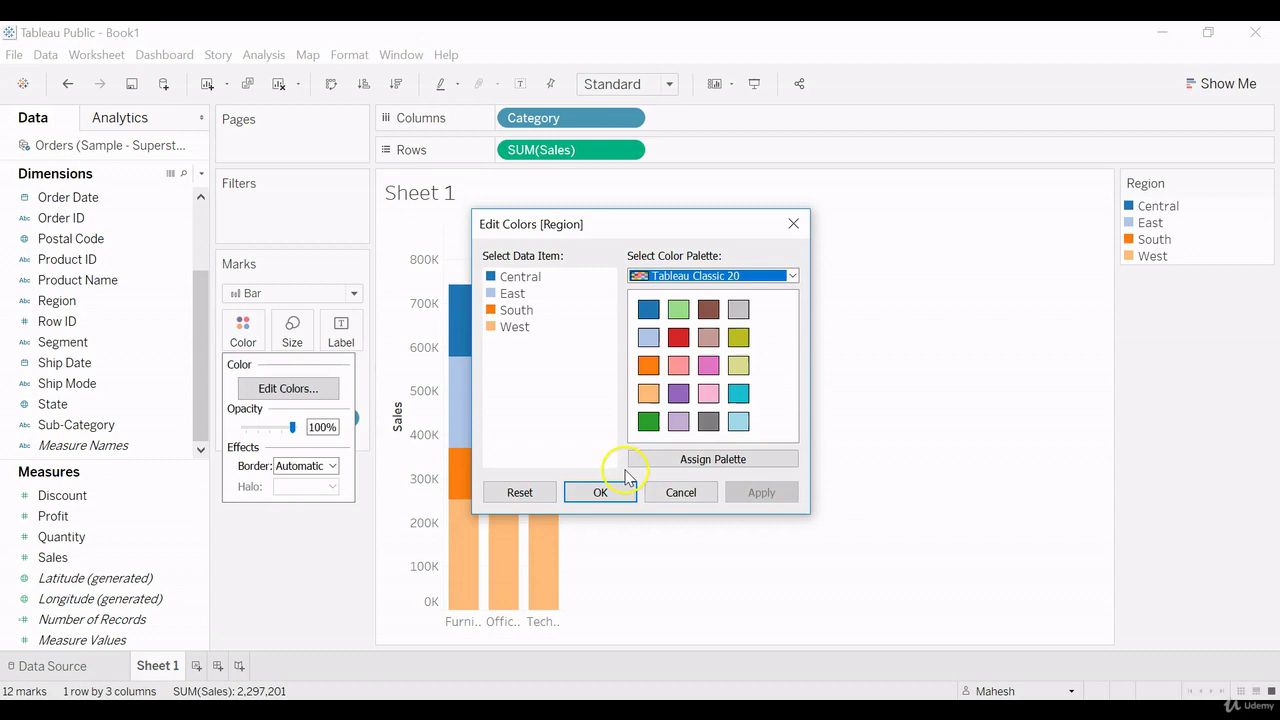
{"action": "left_click", "coordinate": [600, 490]}
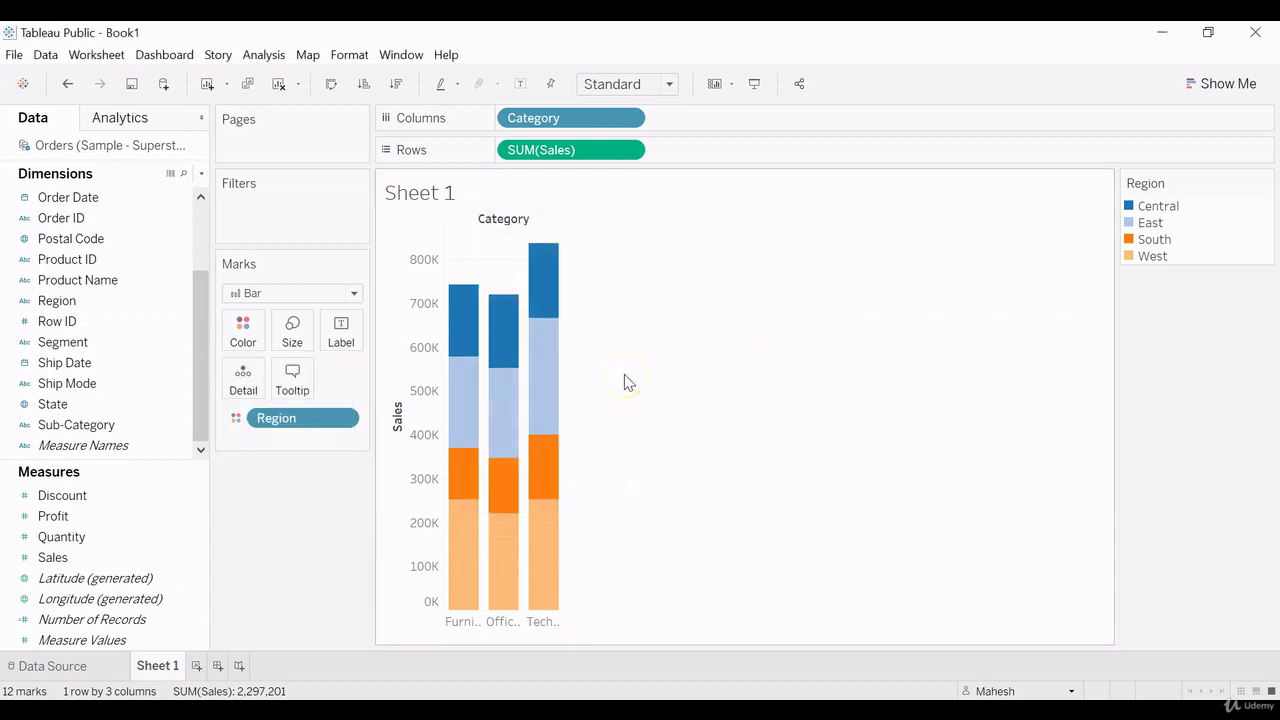
{"action": "mouse_move", "coordinate": [504, 354]}
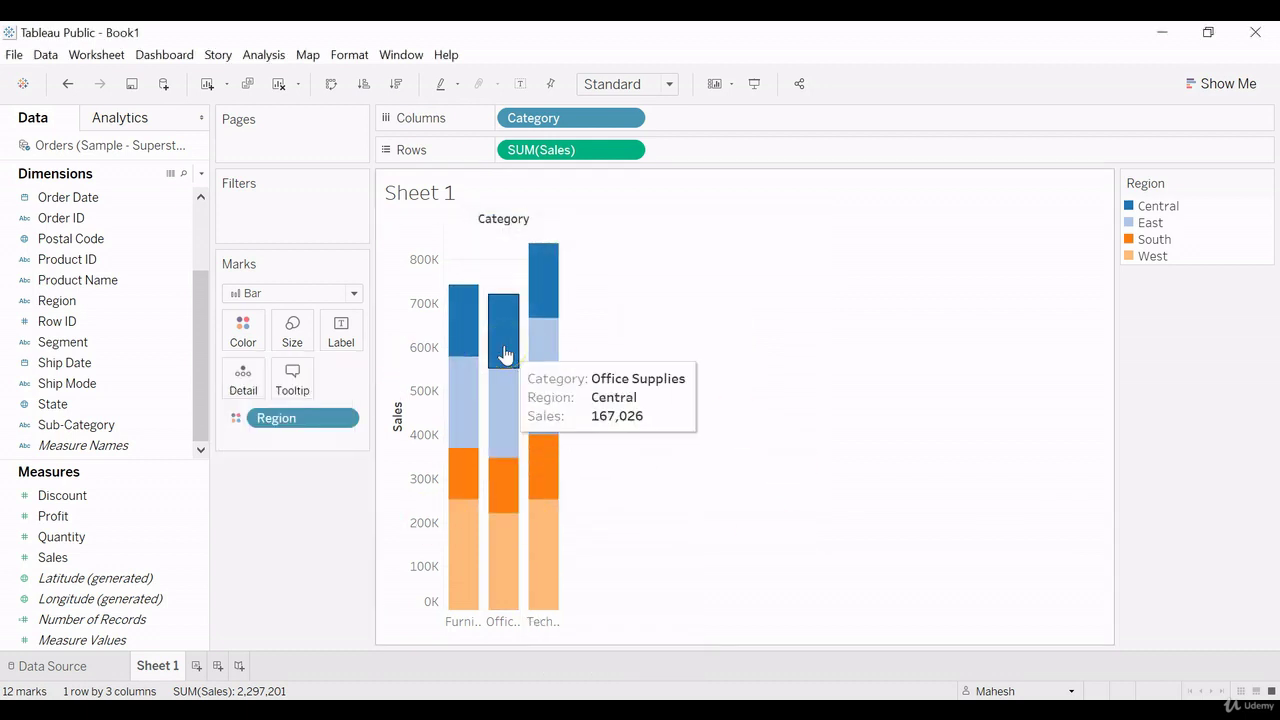
Step: Reopen the Region colour editor and close it without further changes
{"action": "left_click", "coordinate": [245, 330]}
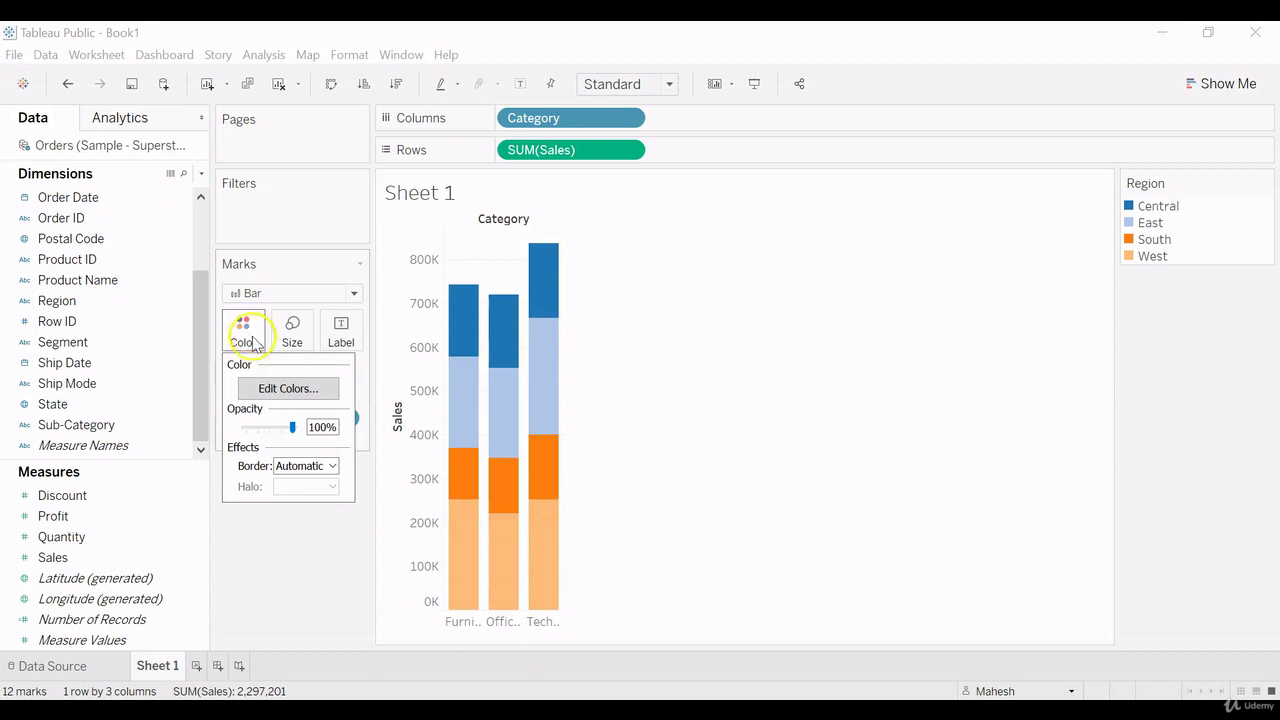
{"action": "left_click", "coordinate": [303, 390]}
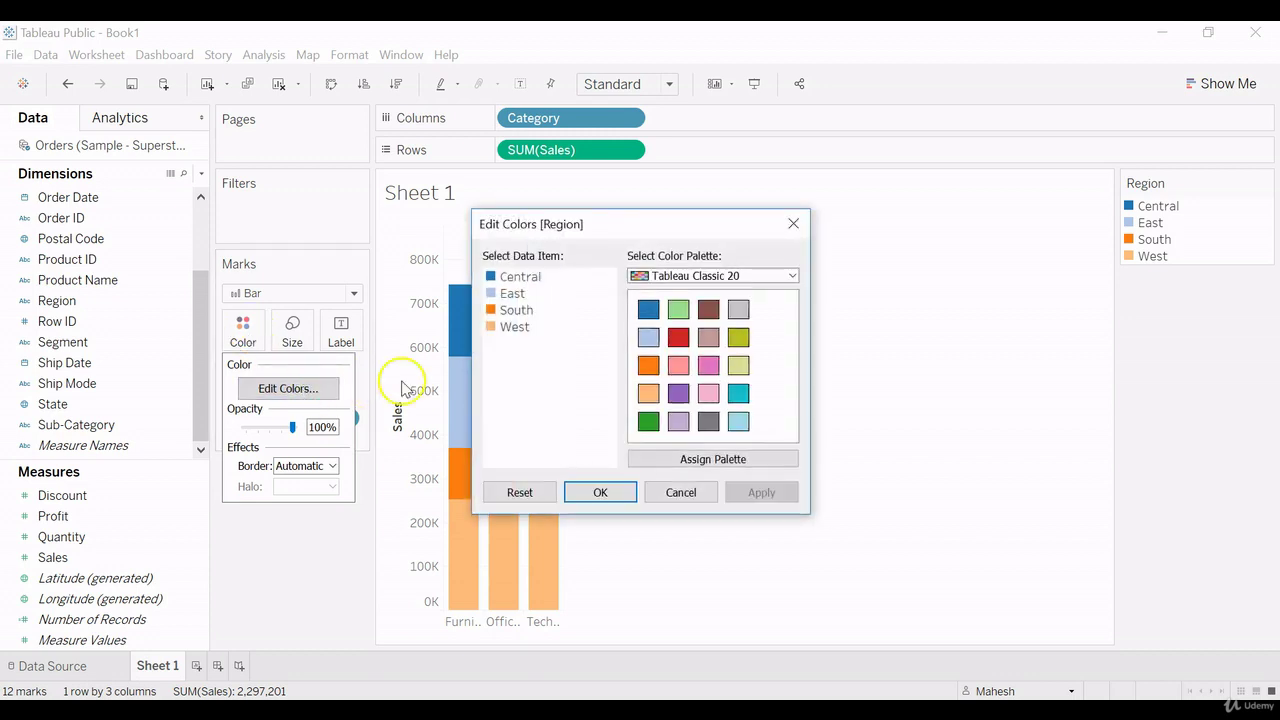
{"action": "left_click", "coordinate": [771, 280]}
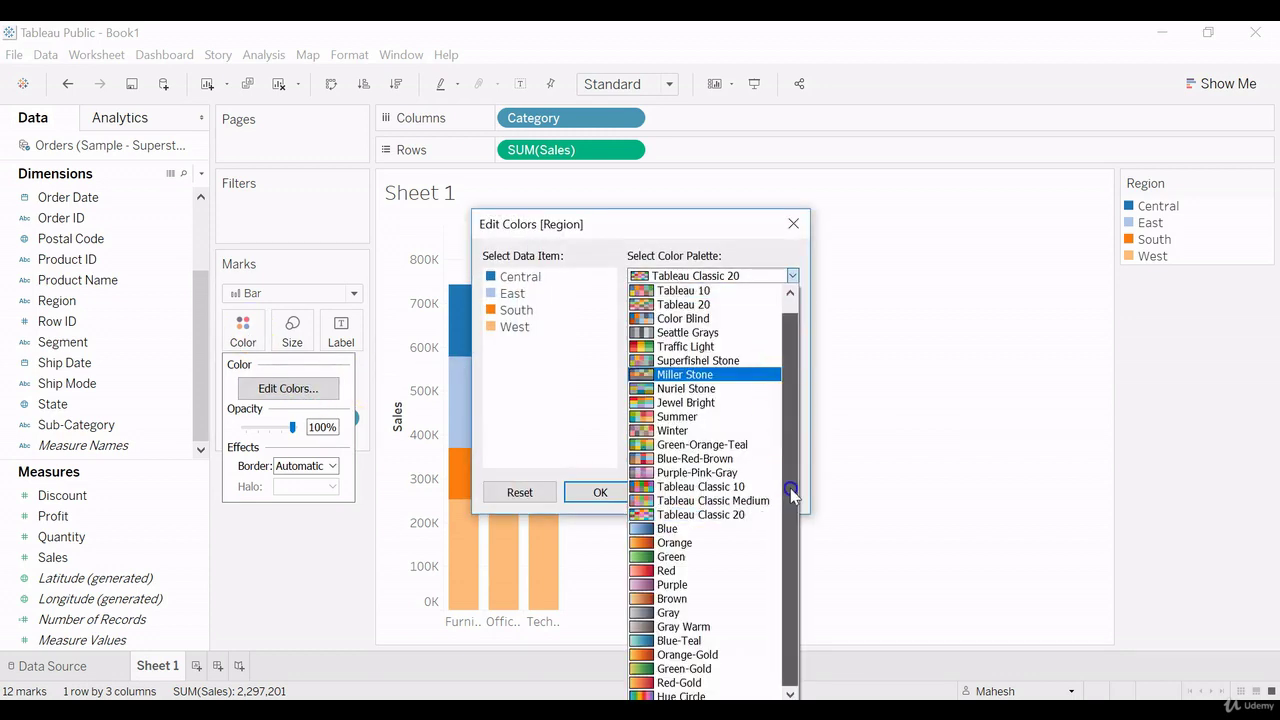
{"action": "left_click", "coordinate": [594, 492]}
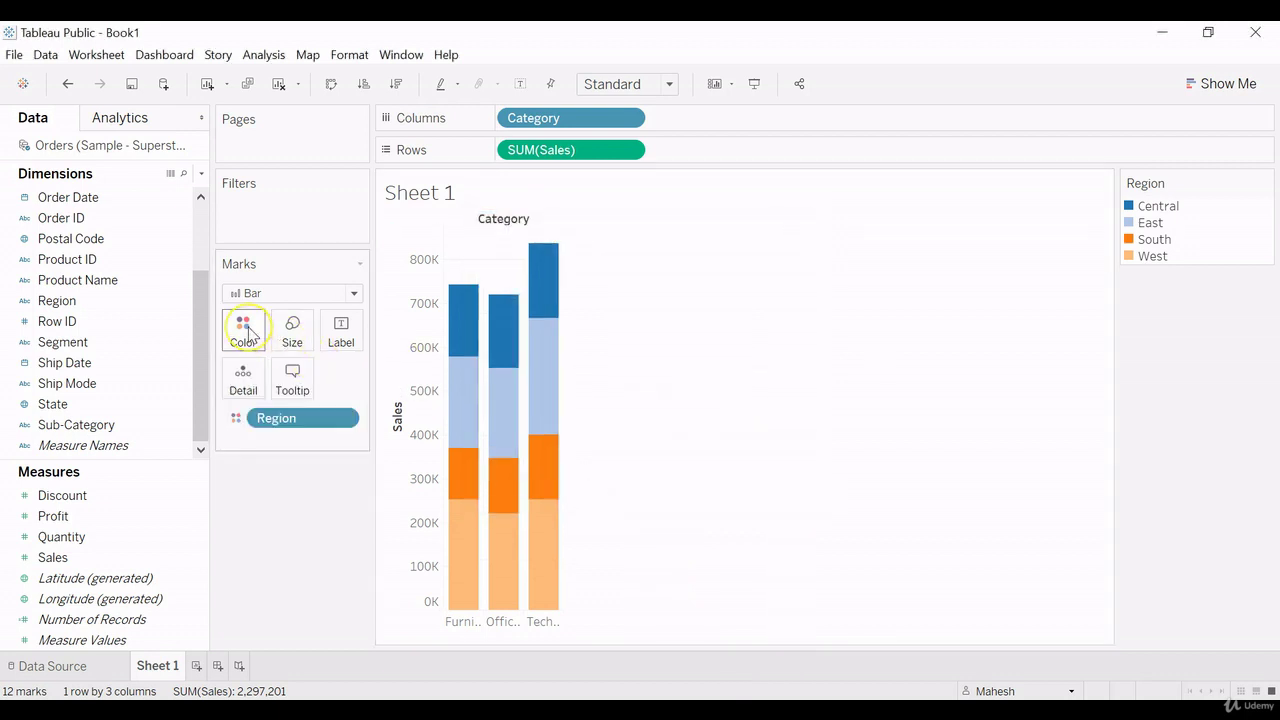
{"action": "left_click", "coordinate": [697, 377]}
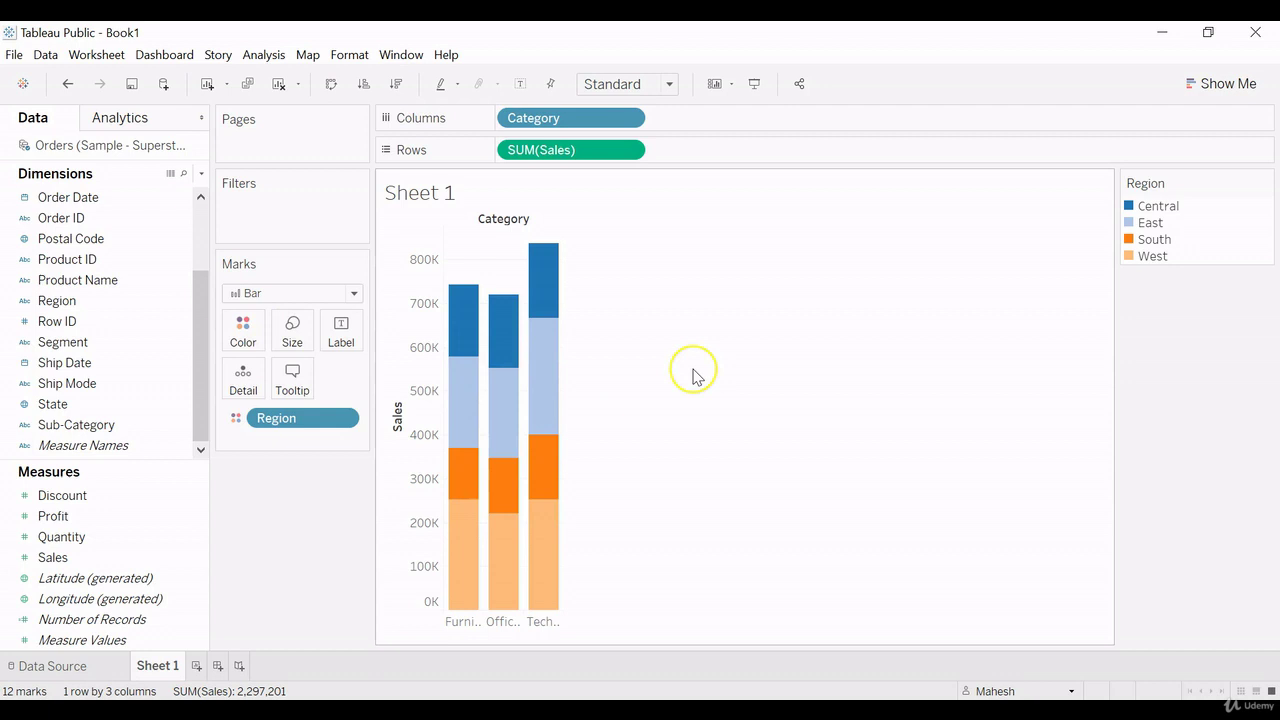